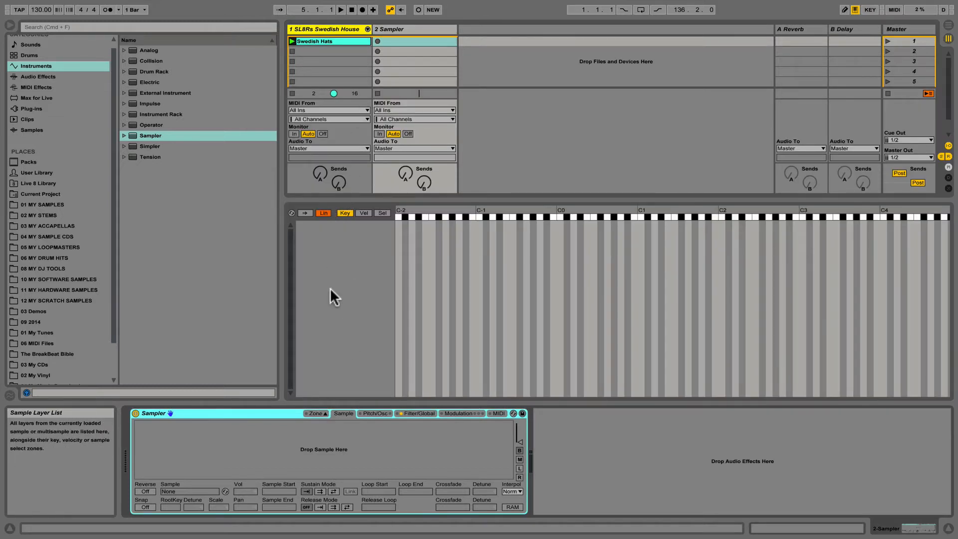
Search the 05 MY LOOPMASTERS folder in the browser for "multi"
click(61, 27)
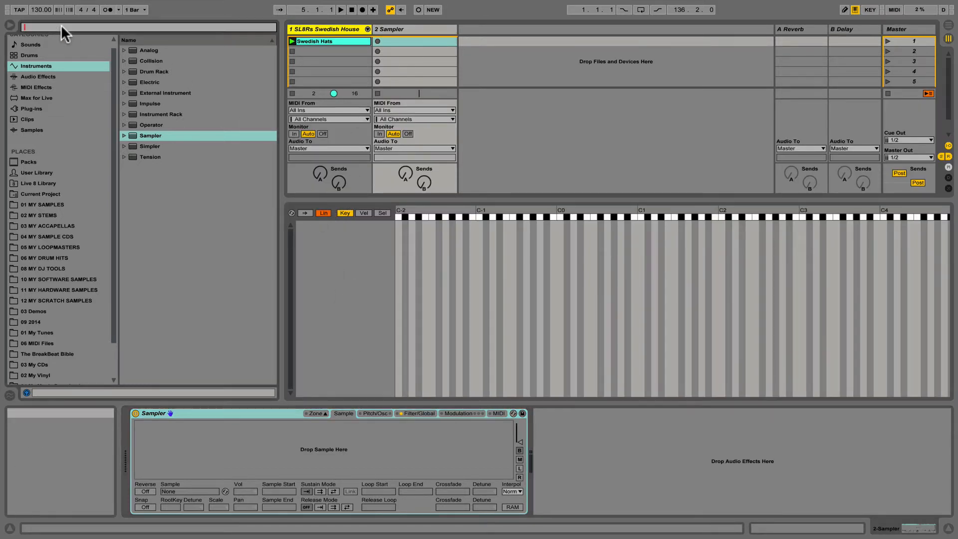
text(multi)
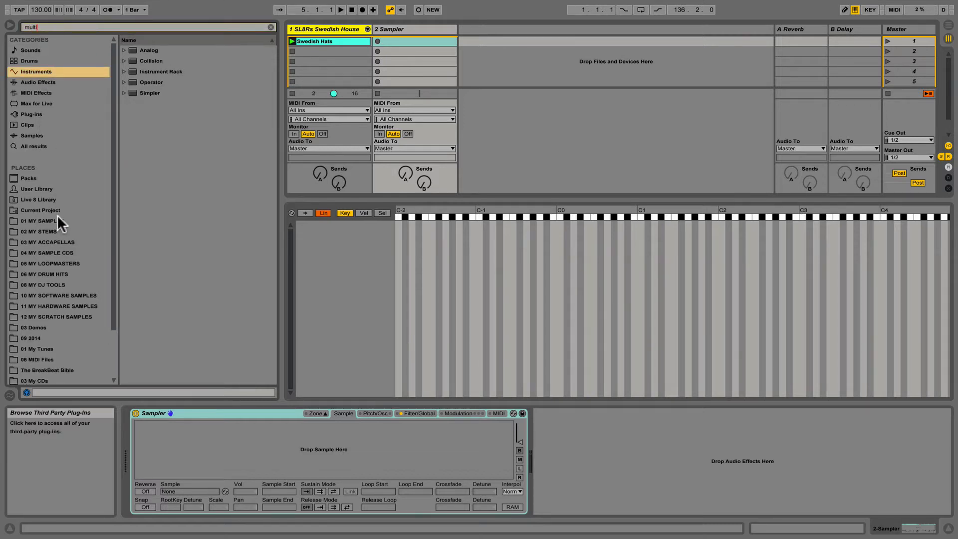
click(55, 265)
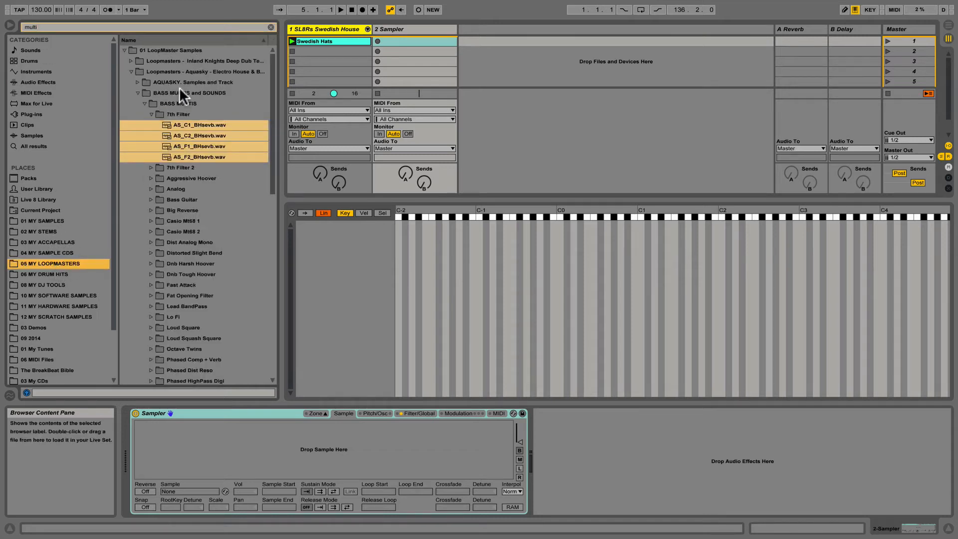
Expand the first Loopmasters Aquasky Electro House pack down through BASS MULTIS and SOUNDS and BASS MULTIS to the 7th Filter folder's samples
click(151, 114)
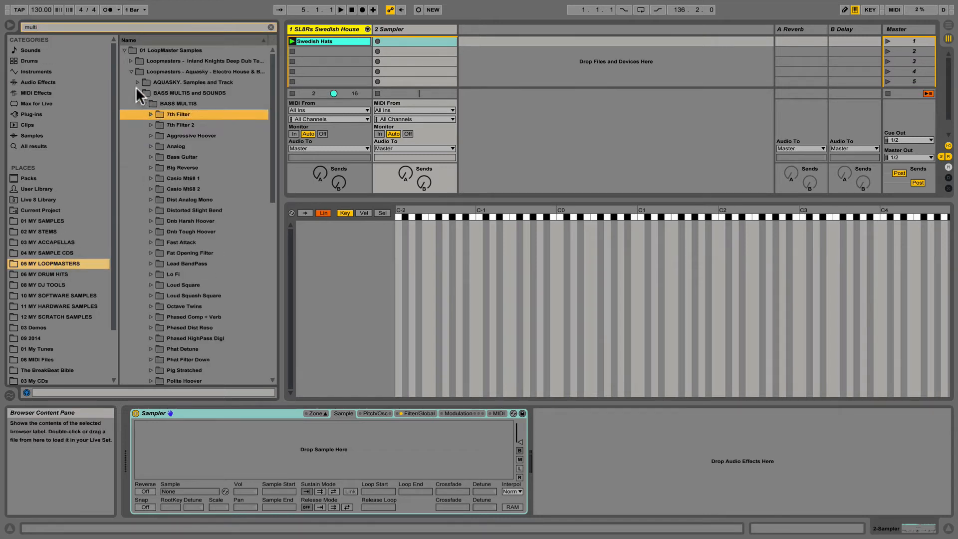
click(131, 71)
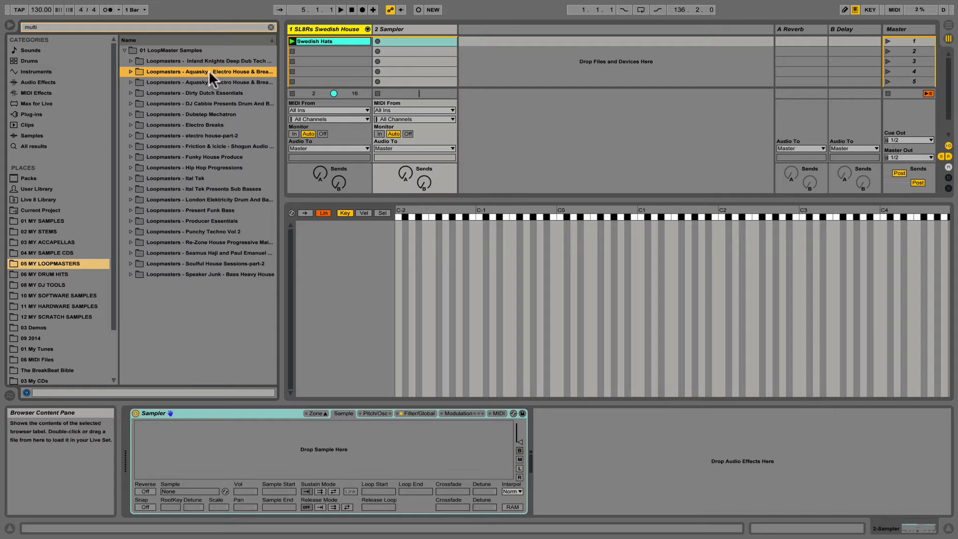
click(130, 71)
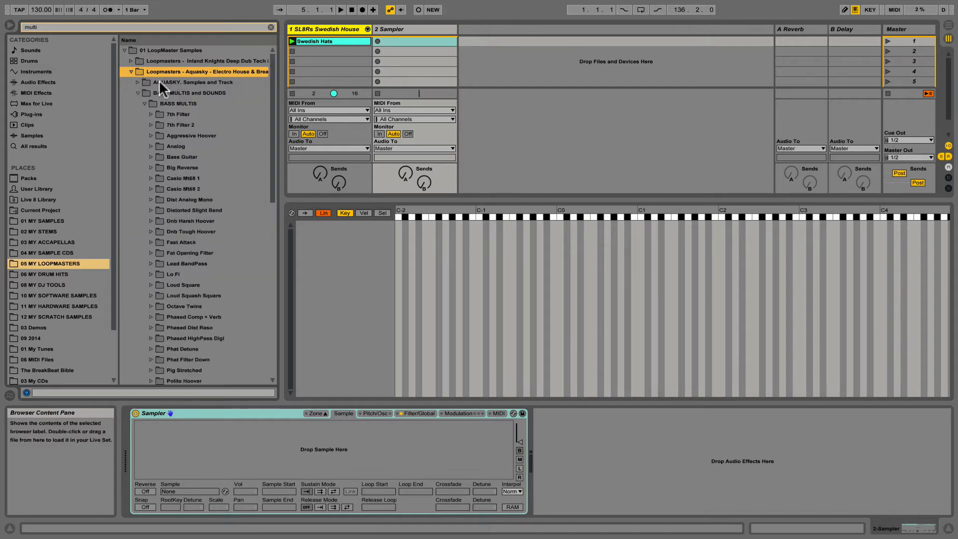
click(140, 91)
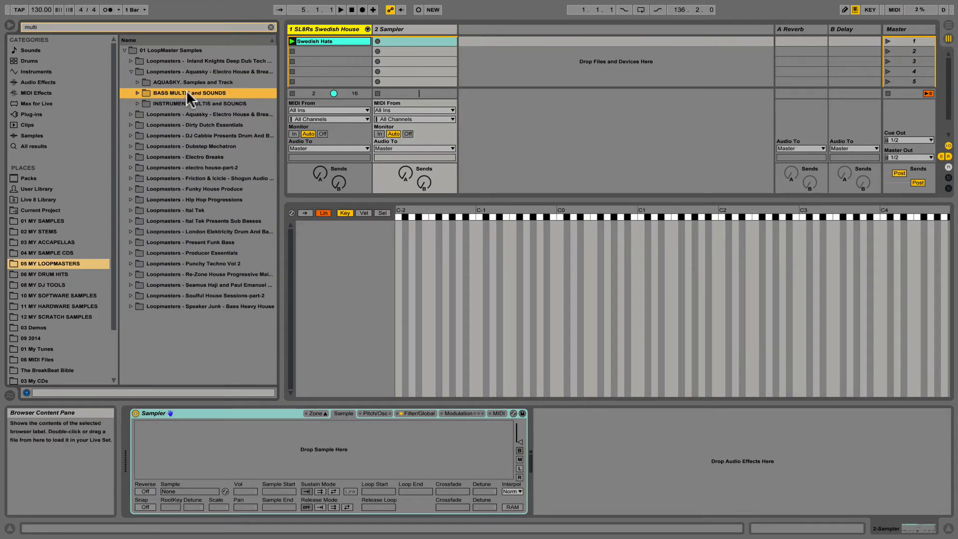
click(137, 93)
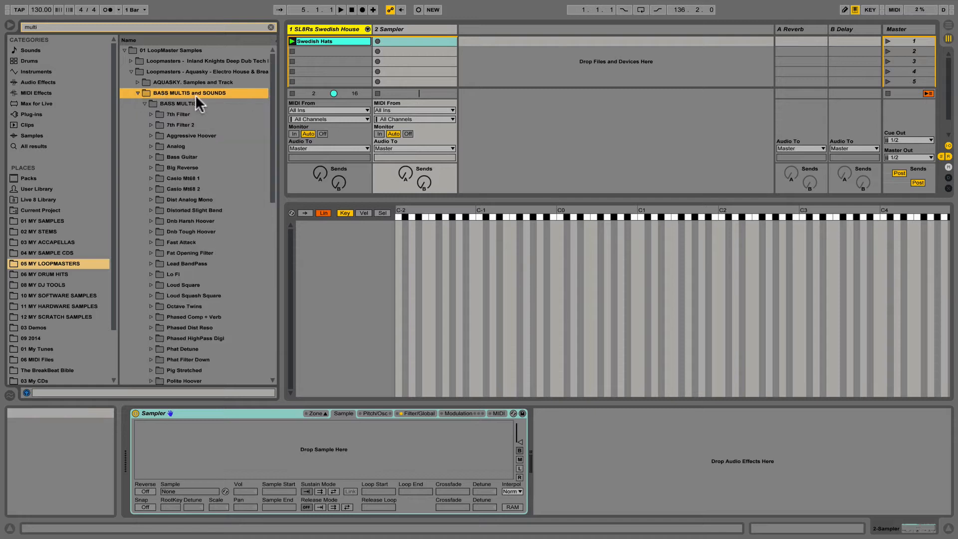
click(150, 115)
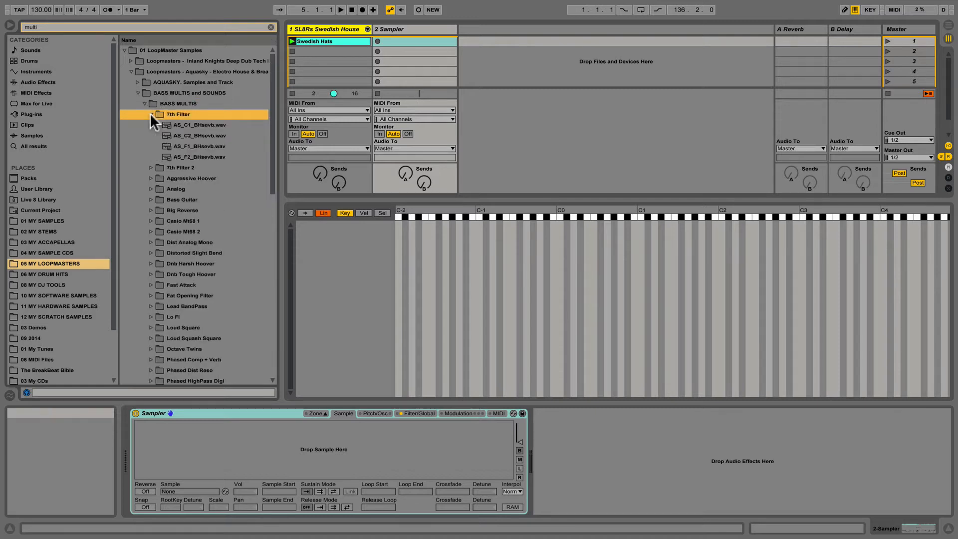
Audition the C1, C2, F1 and F2 samples in the 7th Filter folder
click(187, 123)
click(188, 135)
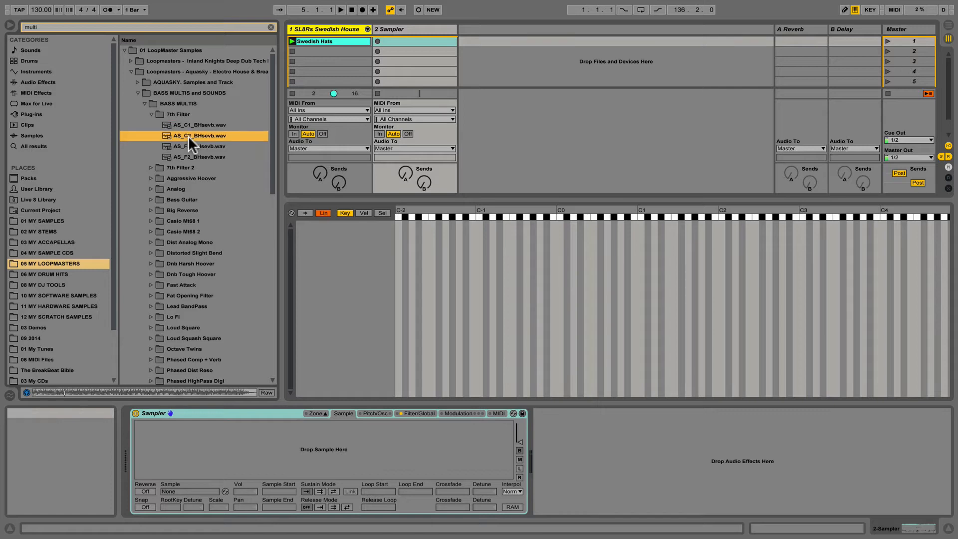
click(193, 146)
click(193, 155)
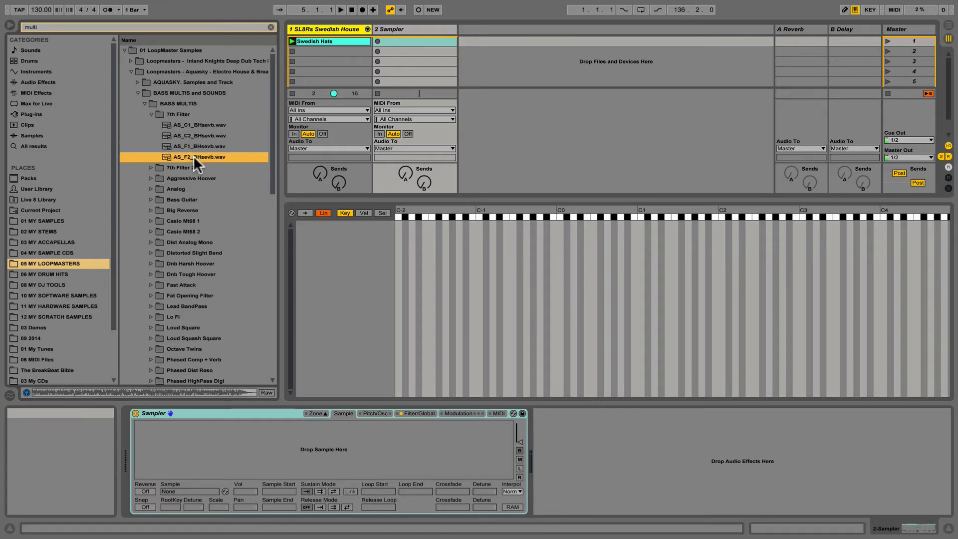
Load all four 7th Filter samples together into Sampler's sample layer list
click(142, 134)
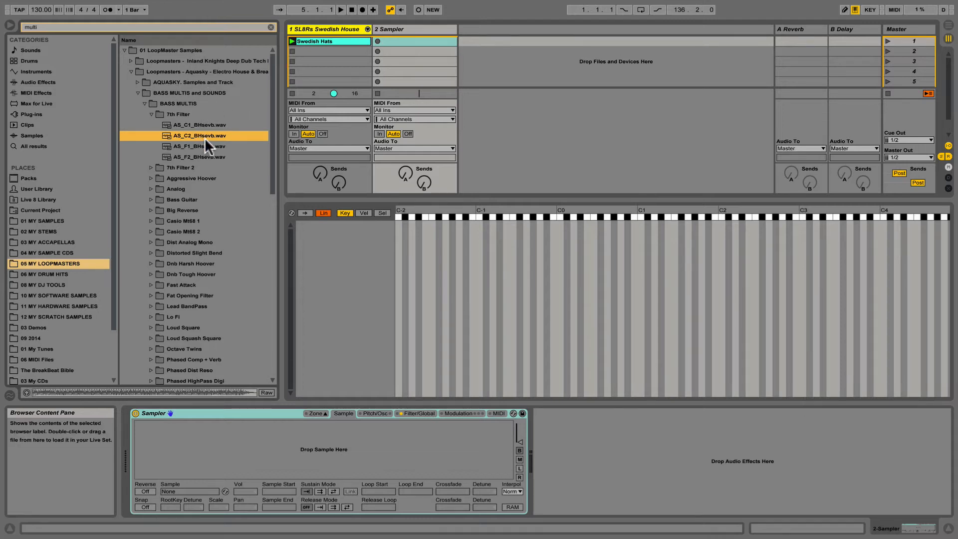
drag(236, 122, 203, 156)
drag(177, 123, 337, 236)
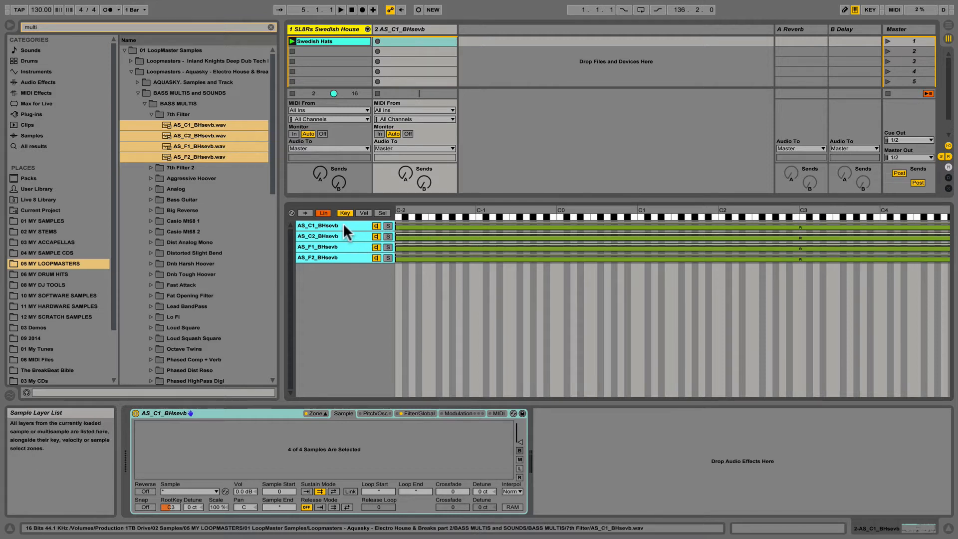
Set the root key of each Sampler layer to match its file name: C1, C2, F1 and F2
click(311, 227)
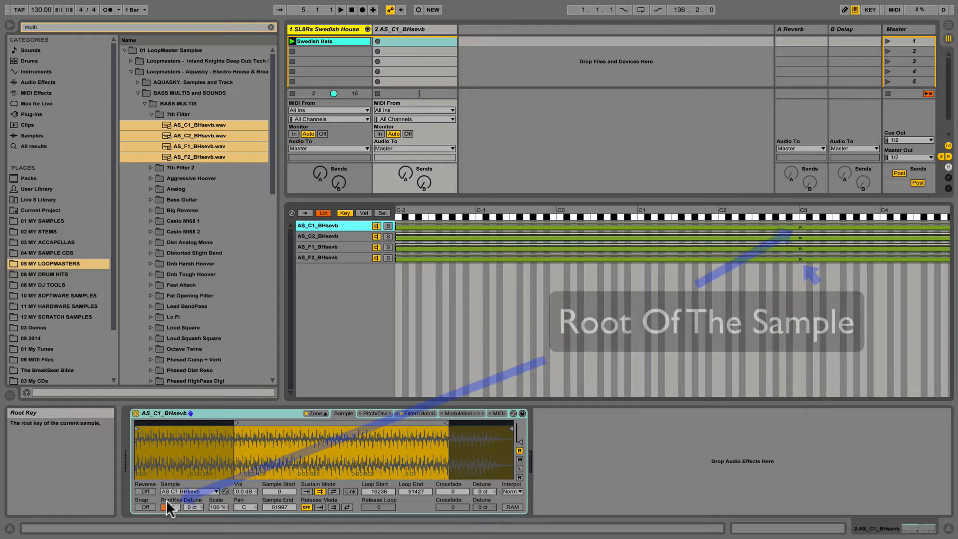
drag(166, 504, 166, 517)
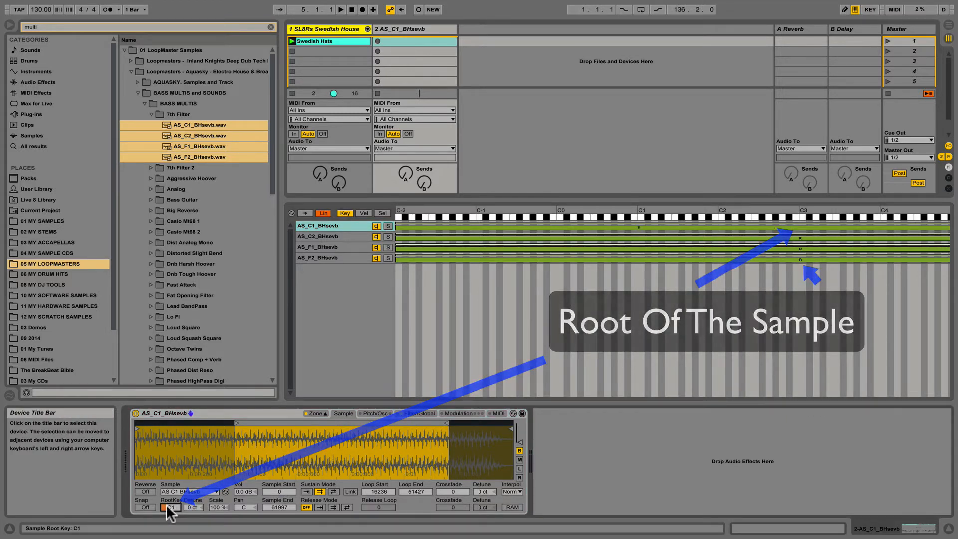
click(325, 235)
drag(171, 507, 171, 518)
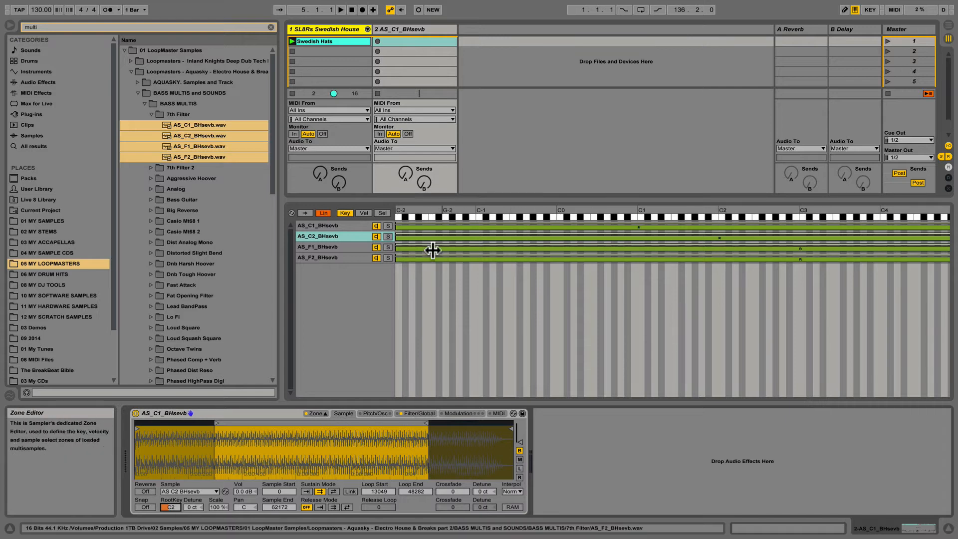
click(344, 247)
drag(165, 506, 165, 528)
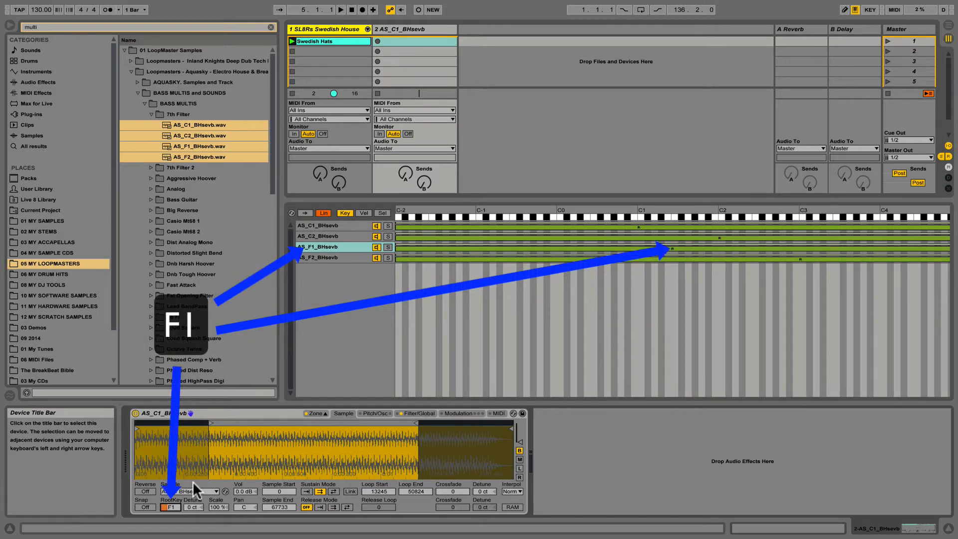
click(335, 257)
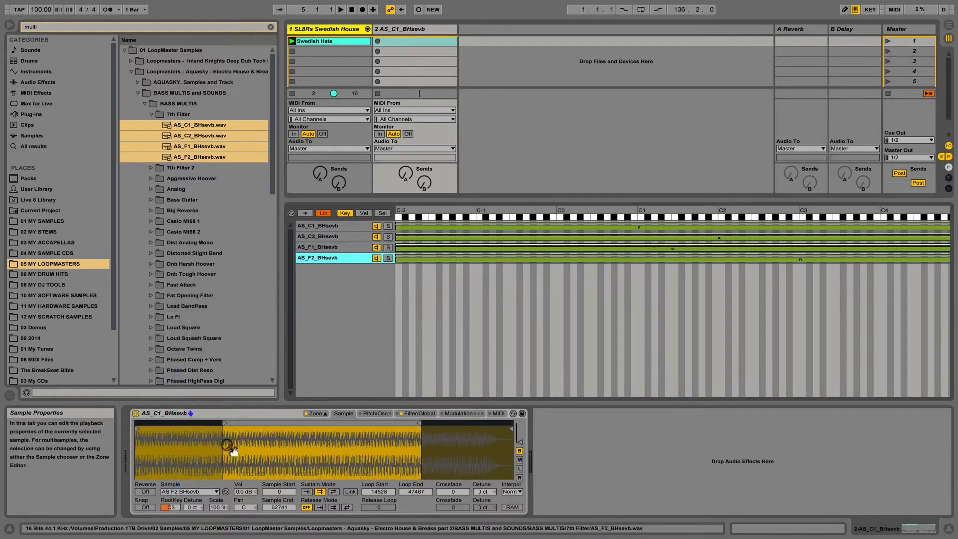
drag(169, 506, 170, 516)
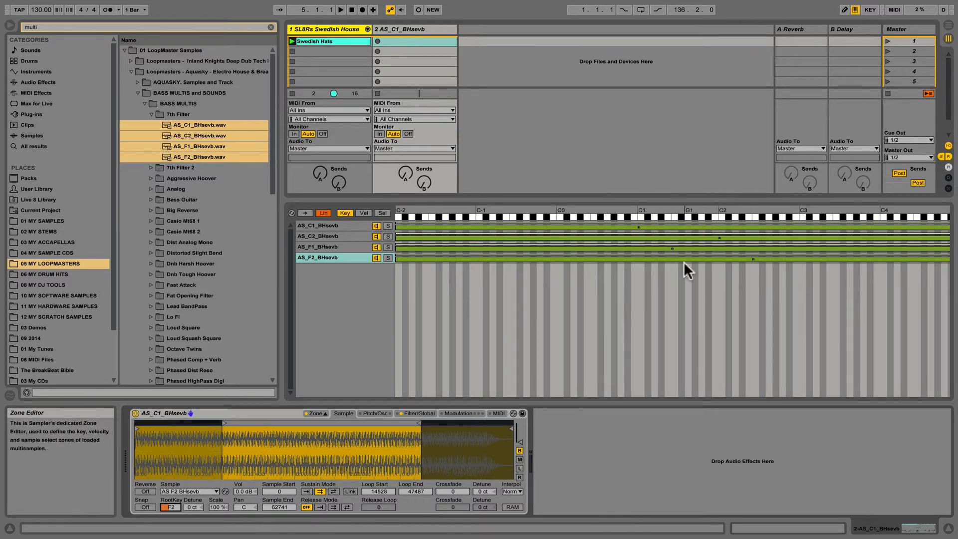
Move the AS_F1_BHsevb layer above AS_C2_BHsevb and distribute the key zone ranges around the root keys
click(342, 247)
drag(343, 247, 342, 237)
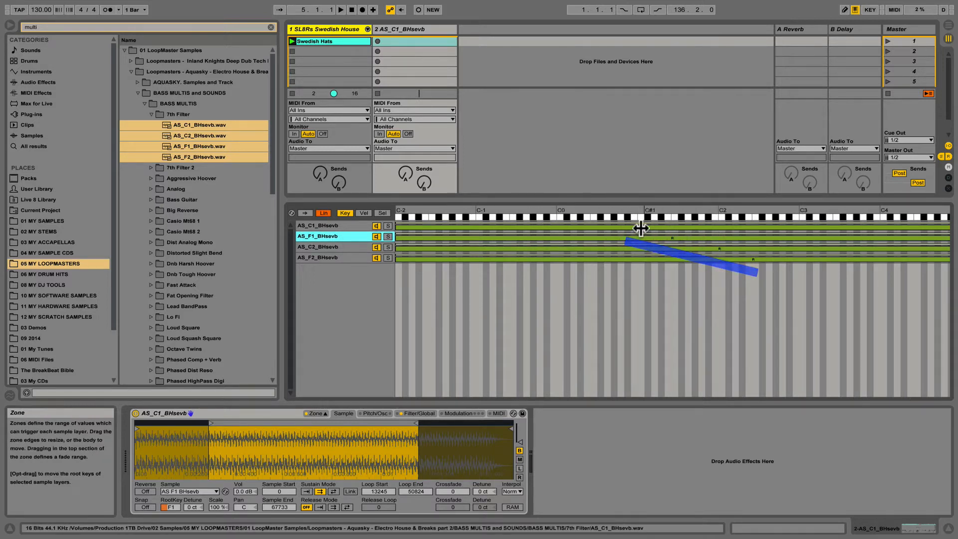
right_click(613, 227)
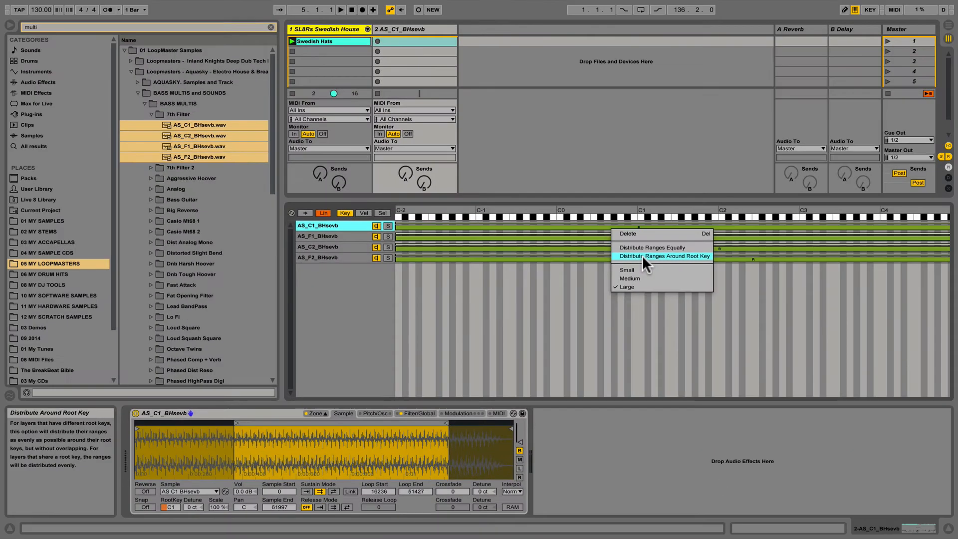
click(642, 256)
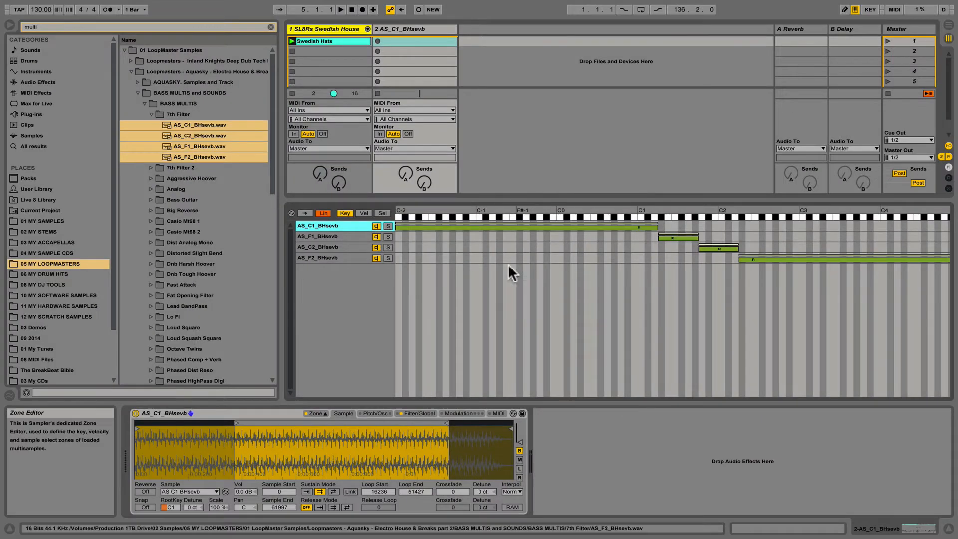
Hide the In/Out section to make room for the full mixer, and set the Sampler track's volume to -9.1 dB
click(425, 28)
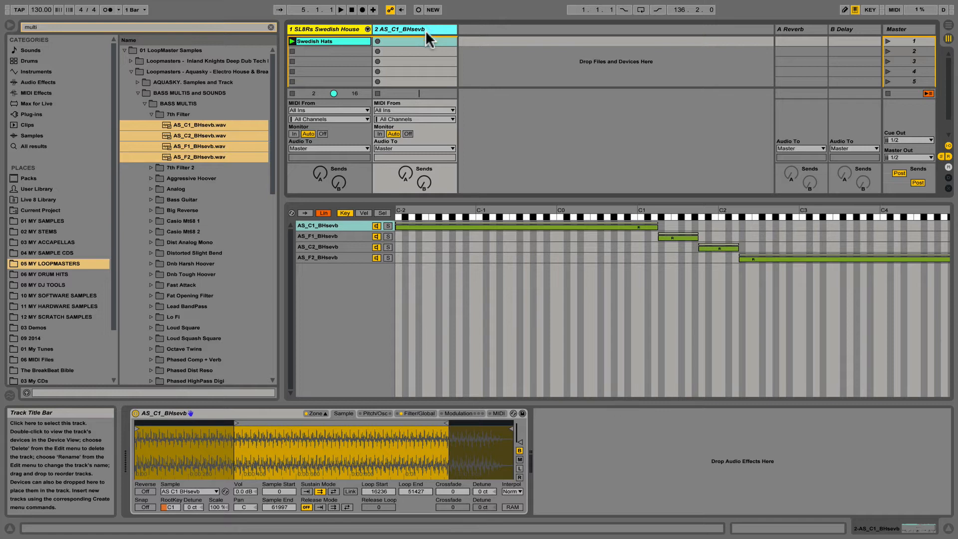
click(948, 146)
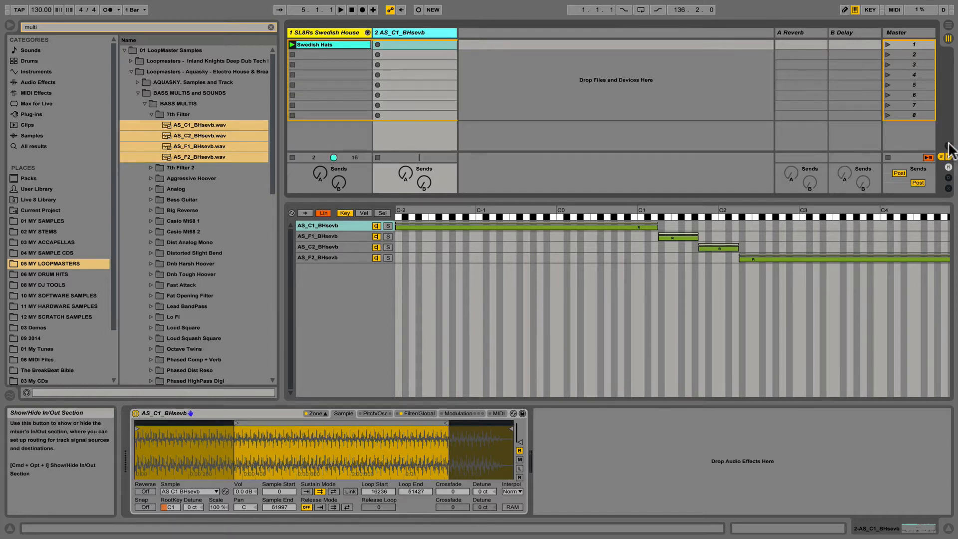
click(949, 146)
click(949, 146)
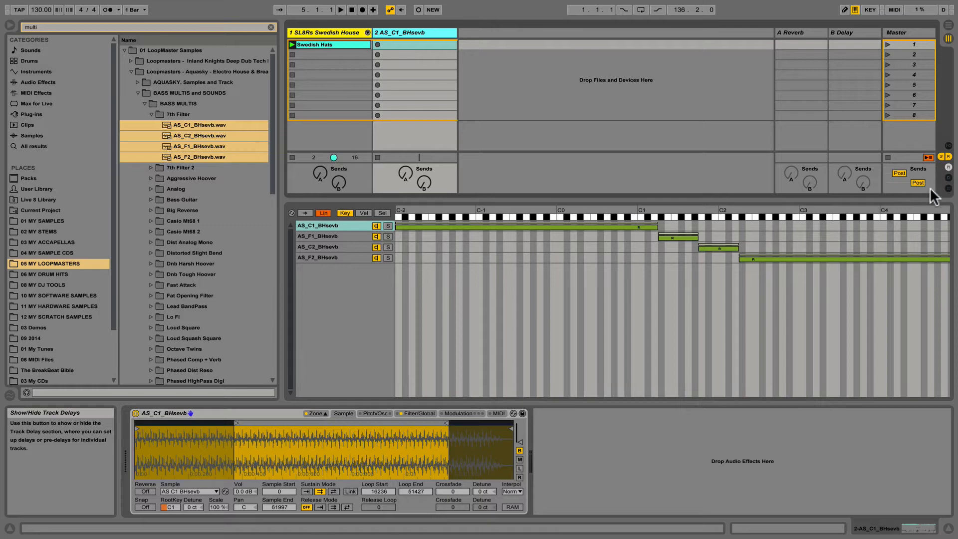
drag(920, 202, 917, 397)
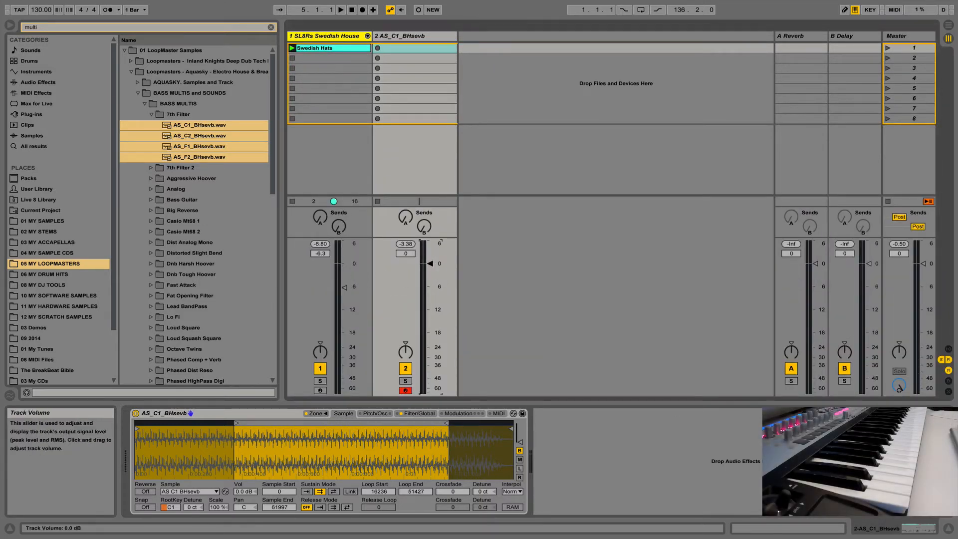
drag(430, 264, 429, 298)
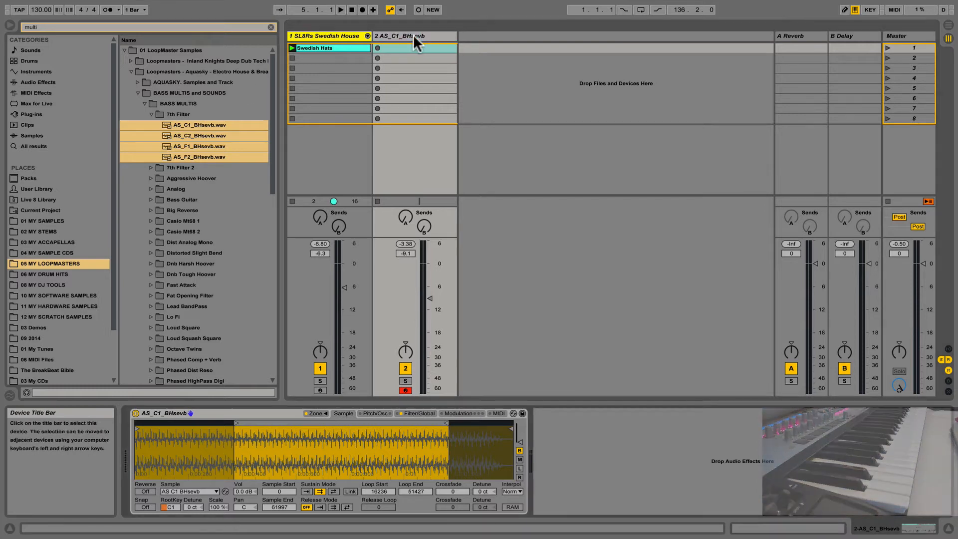
Show Sampler's zone editor again and enlarge it beneath the mixer
click(322, 412)
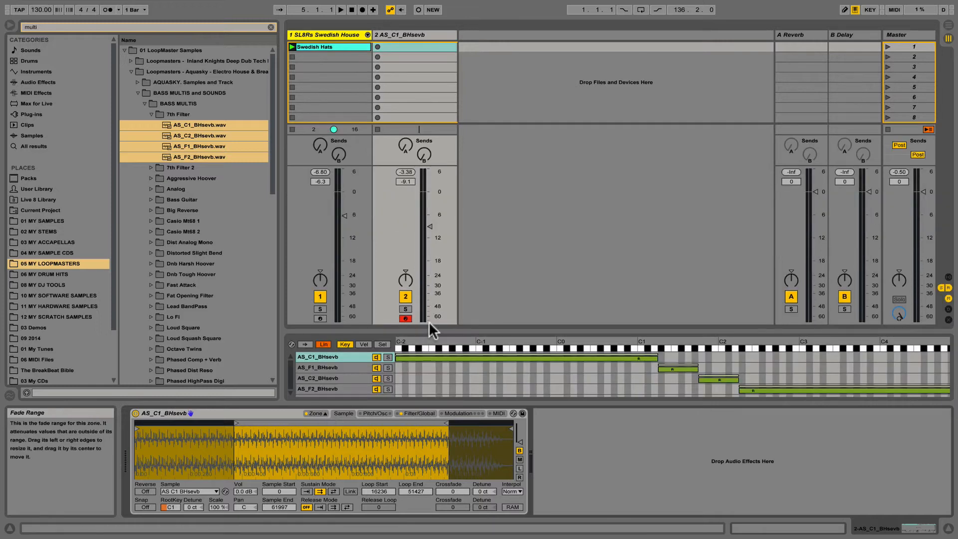
drag(429, 331, 432, 293)
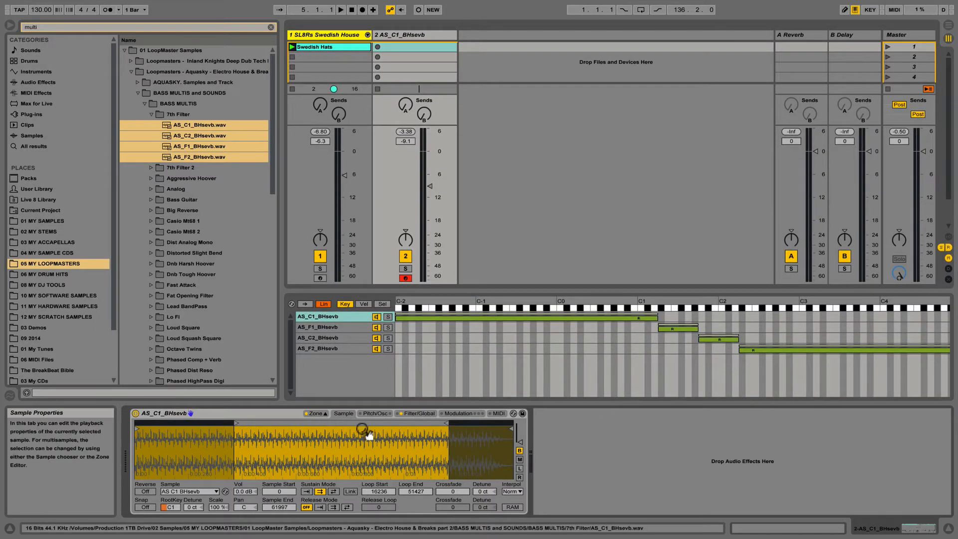
key(ctrl+Up)
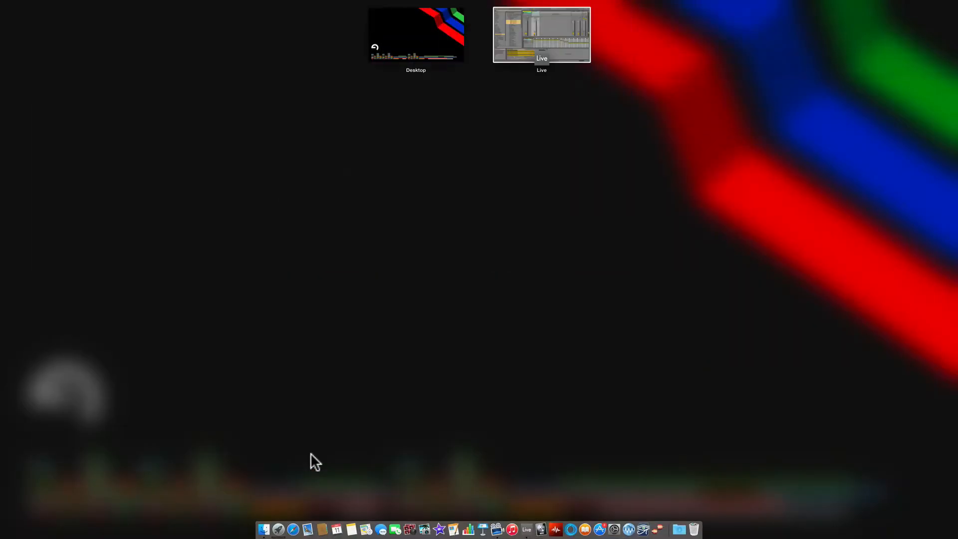
click(549, 27)
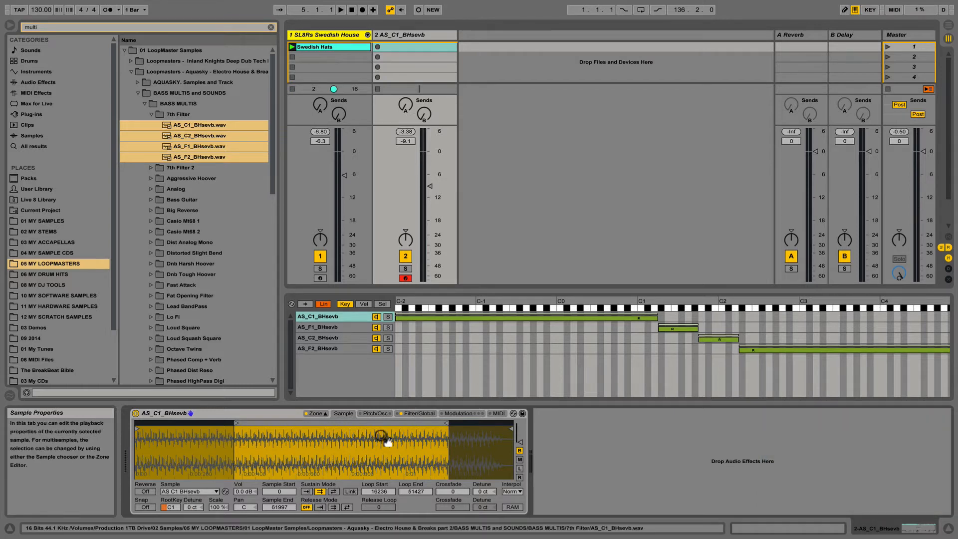
Try a 20.0 s attack on Sampler's volume envelope, and shorten the attack to 0.24 ms
click(424, 413)
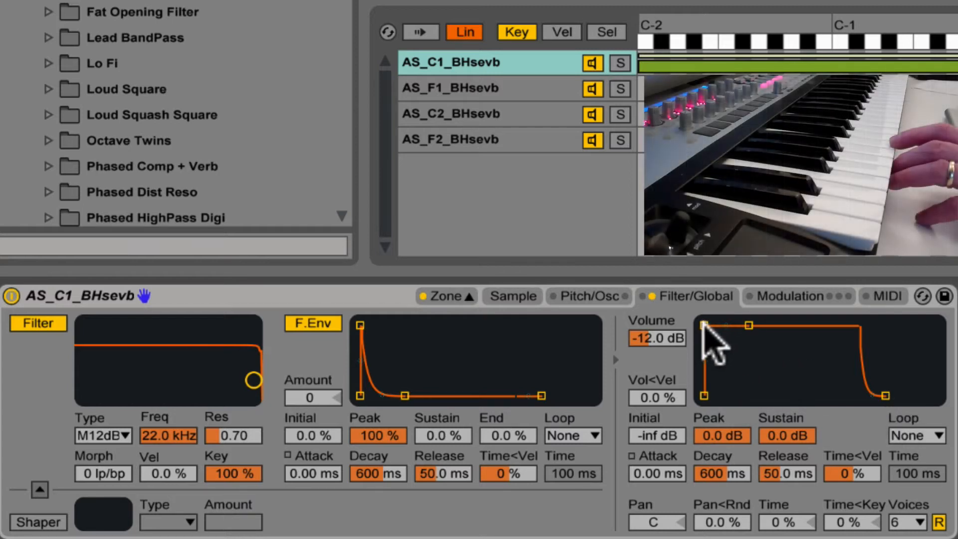
drag(704, 325, 781, 324)
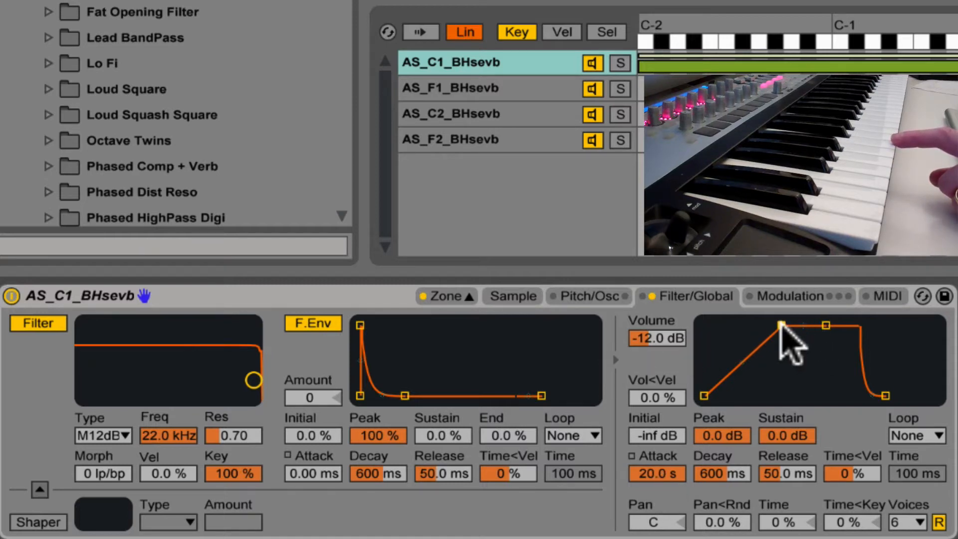
drag(783, 325, 709, 326)
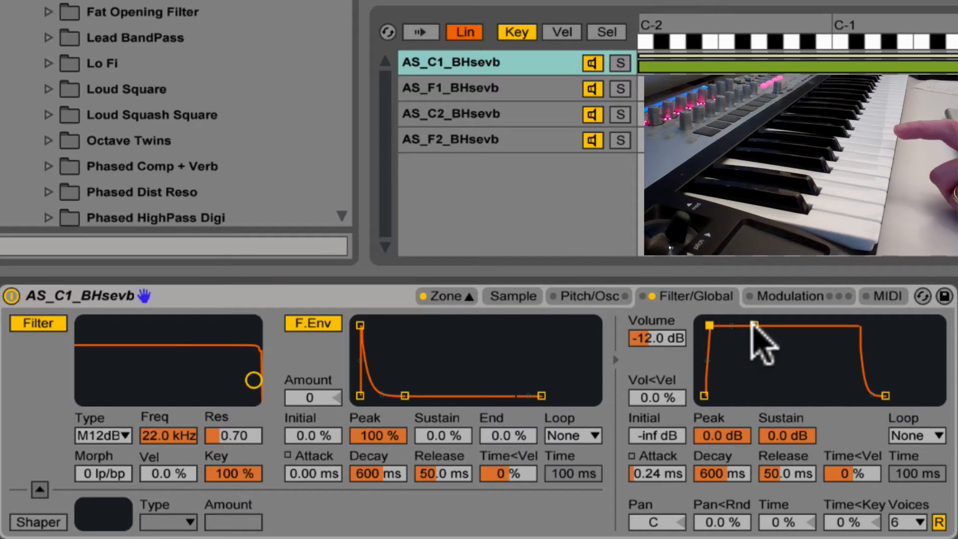
Try a volume envelope with a 3.32 s decay, -31 dB sustain and 481 ms release
drag(752, 325, 755, 356)
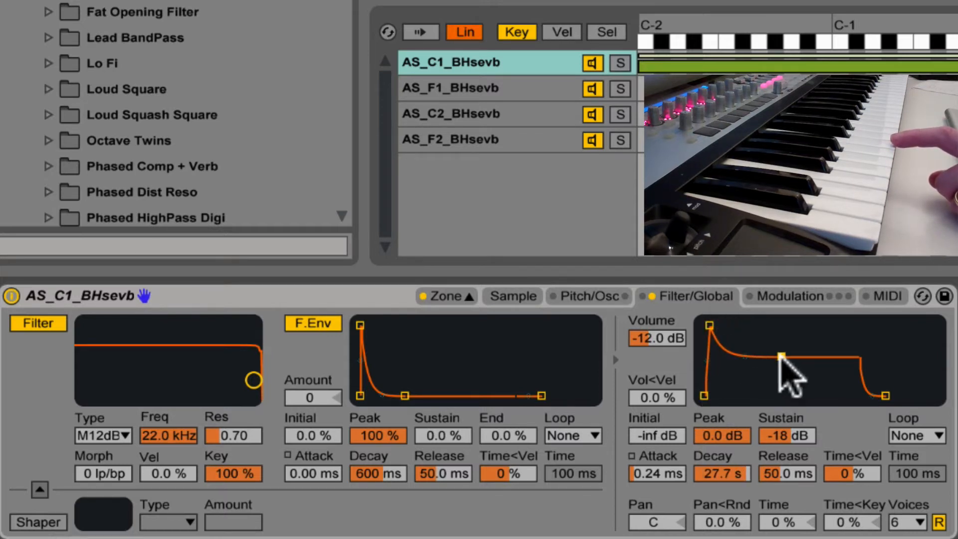
drag(780, 357, 787, 357)
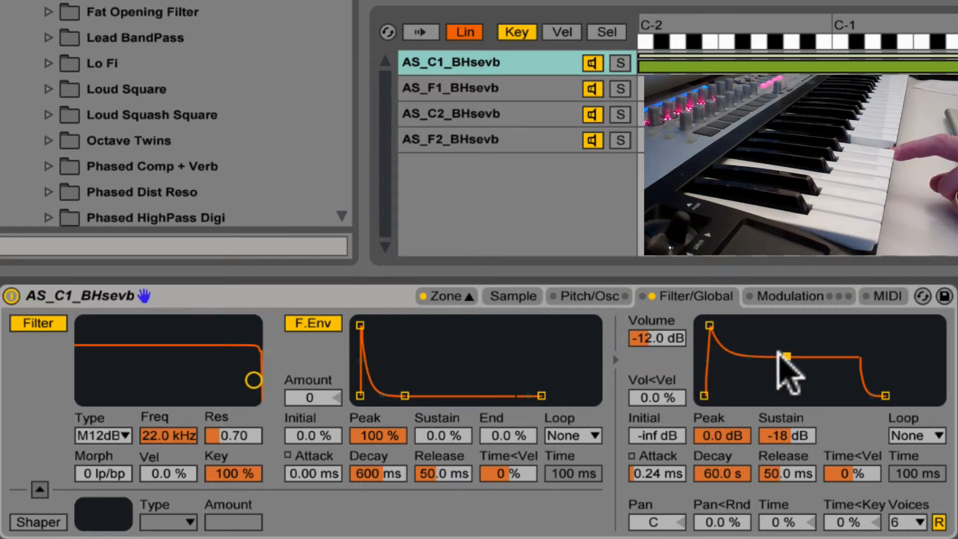
drag(787, 356, 766, 374)
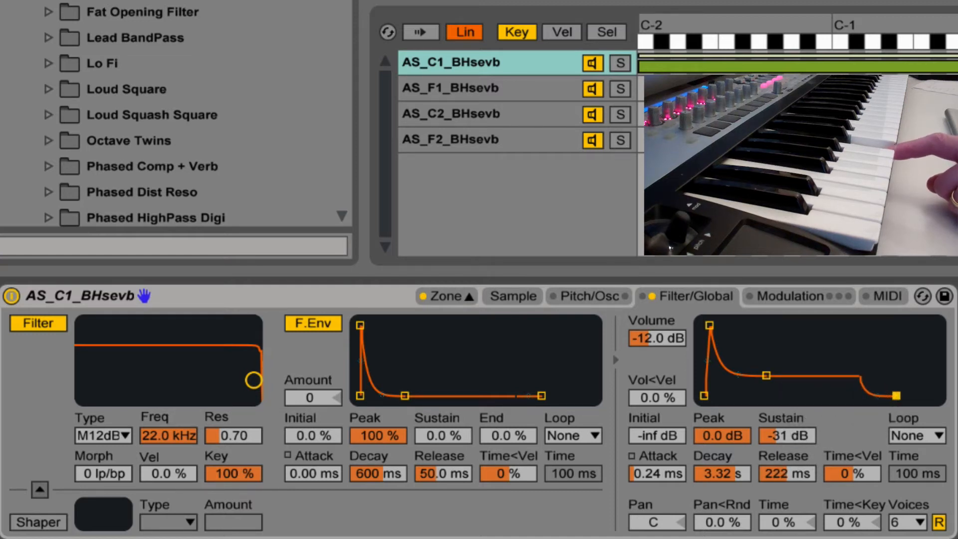
drag(897, 396, 901, 396)
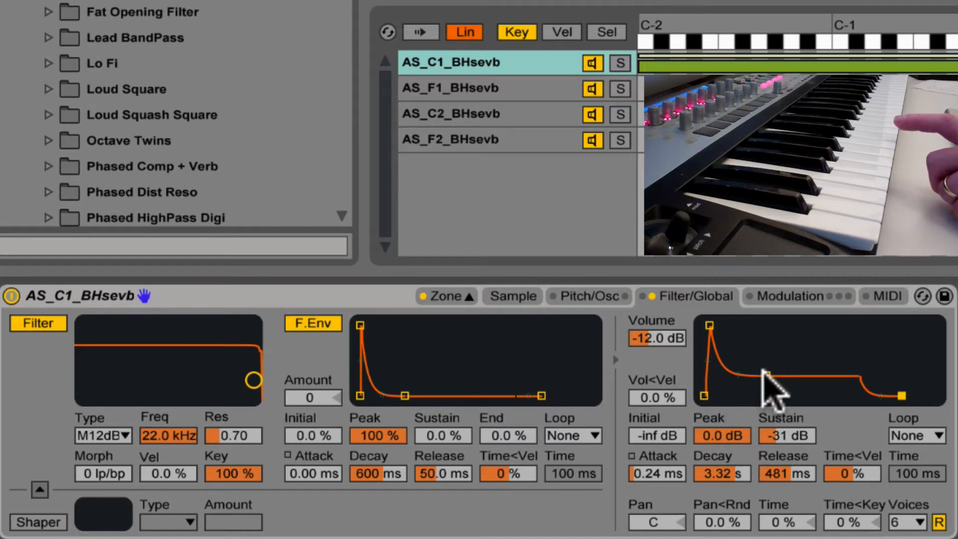
Drop the volume envelope's sustain to -inf dB and try decay times of 47.5 ms, 222 ms, 5.92 s and 60.0 s
drag(763, 373, 764, 395)
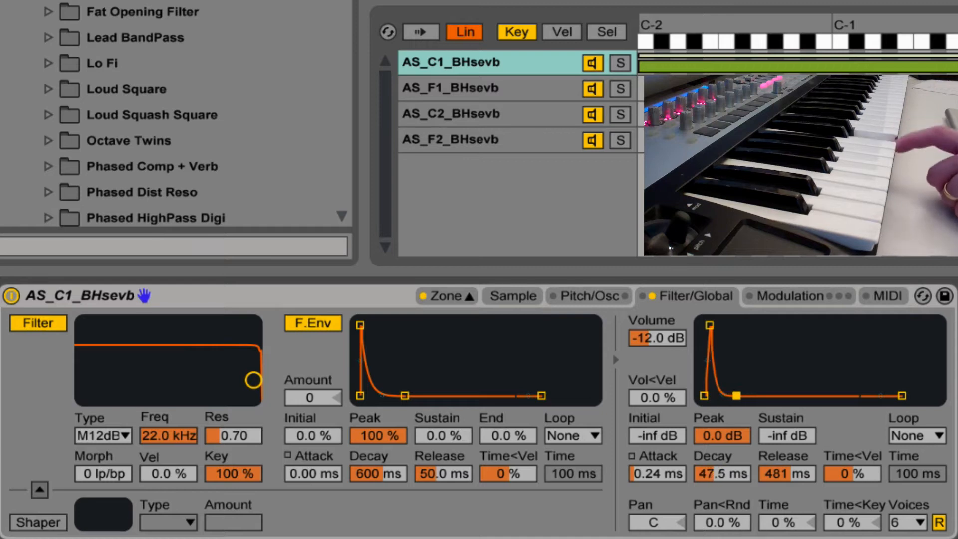
drag(743, 396, 747, 396)
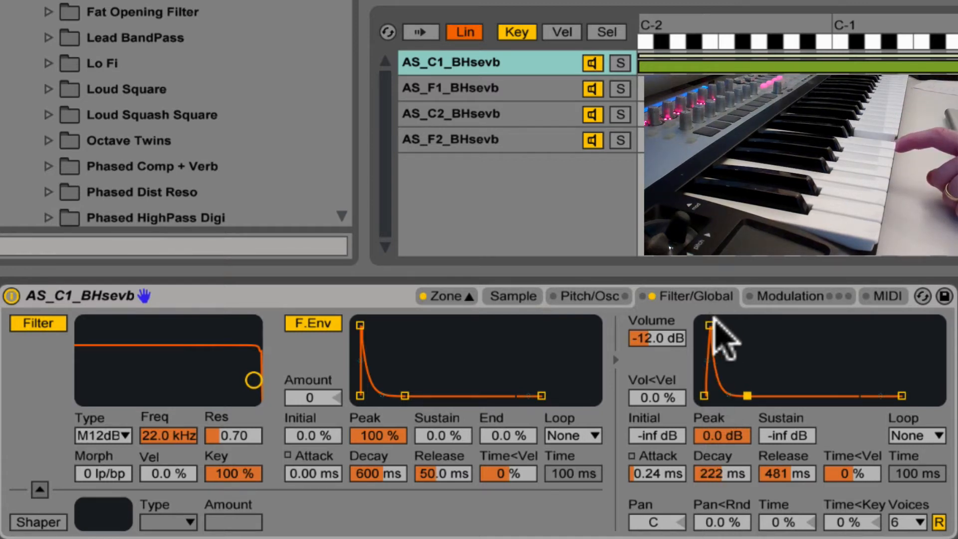
drag(747, 396, 770, 396)
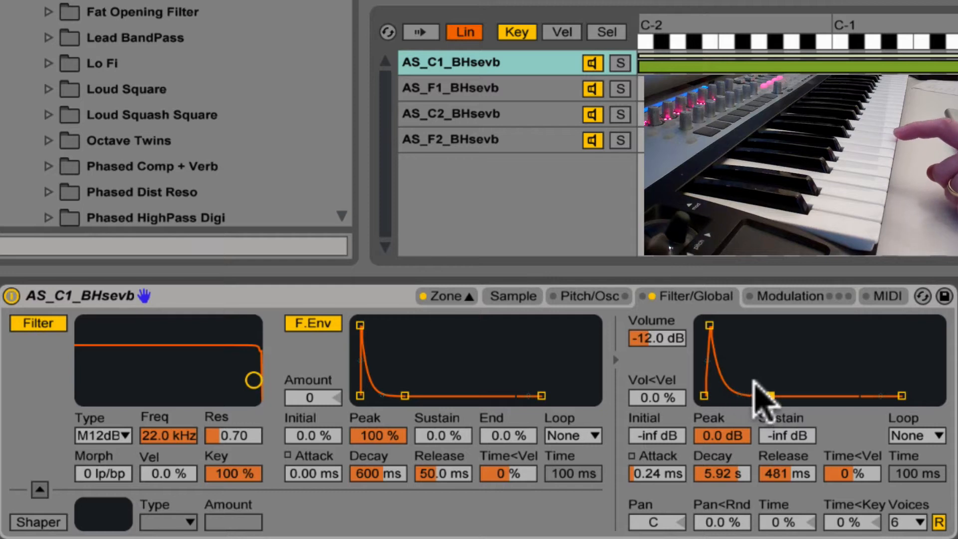
drag(770, 396, 787, 396)
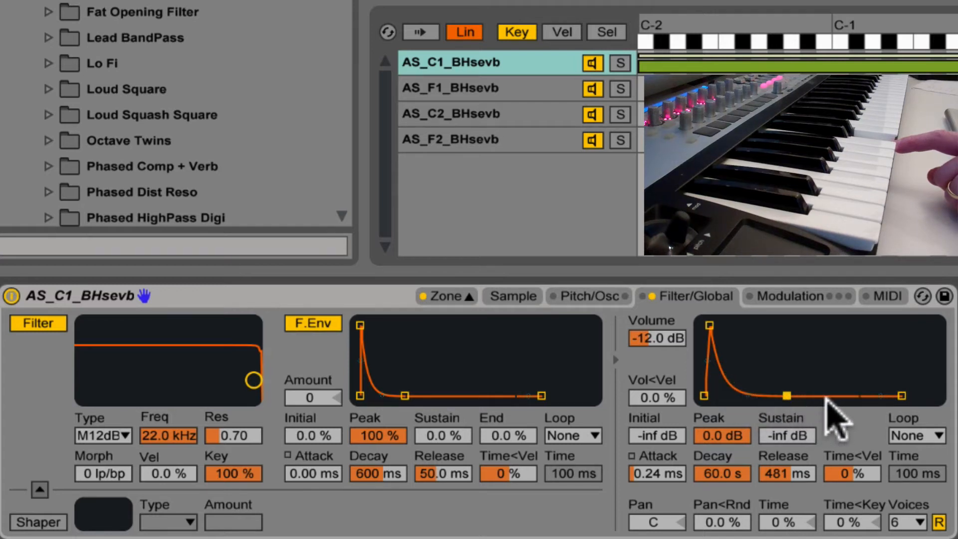
Set the volume envelope's decay to 2.25 s, its sustain to -22 dB and its release to 708 ms
drag(787, 396, 771, 396)
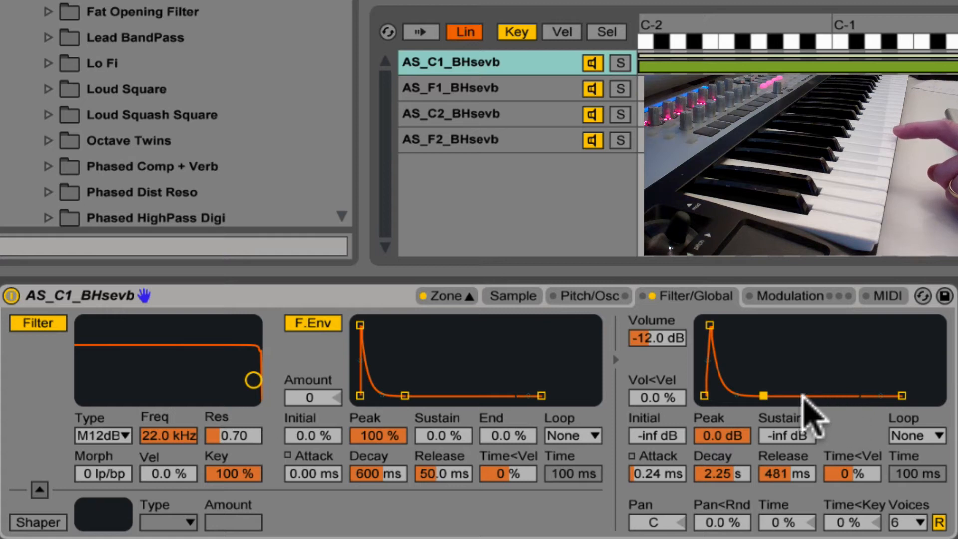
drag(780, 437, 780, 402)
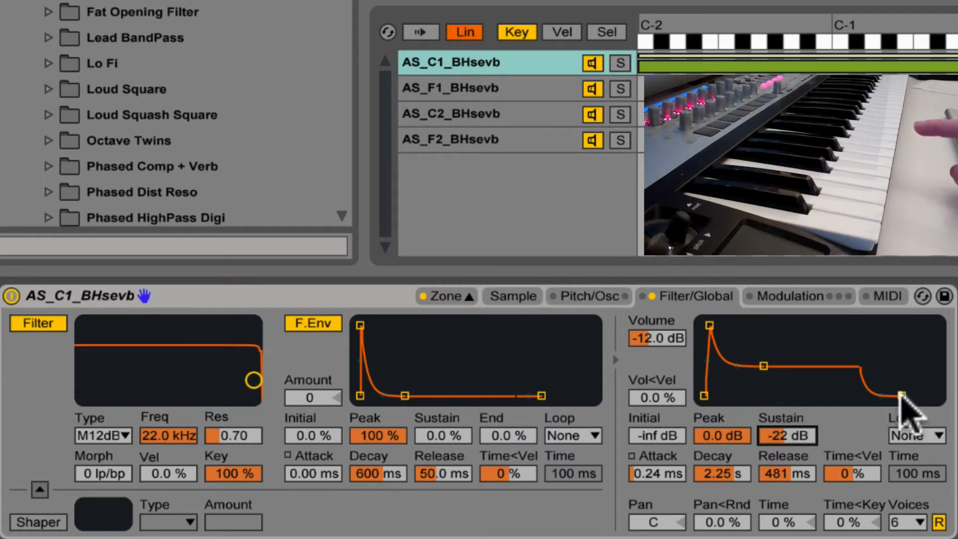
drag(902, 396, 904, 396)
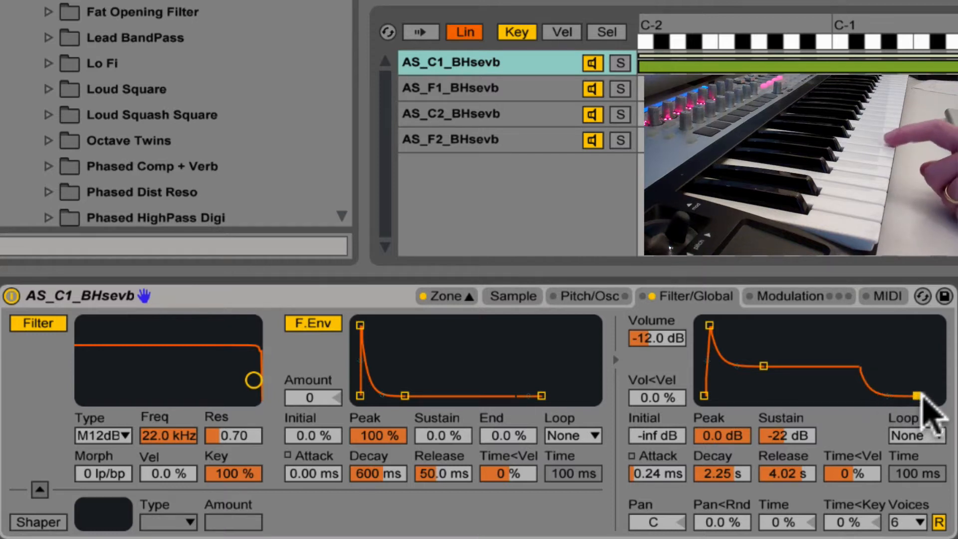
drag(917, 396, 903, 396)
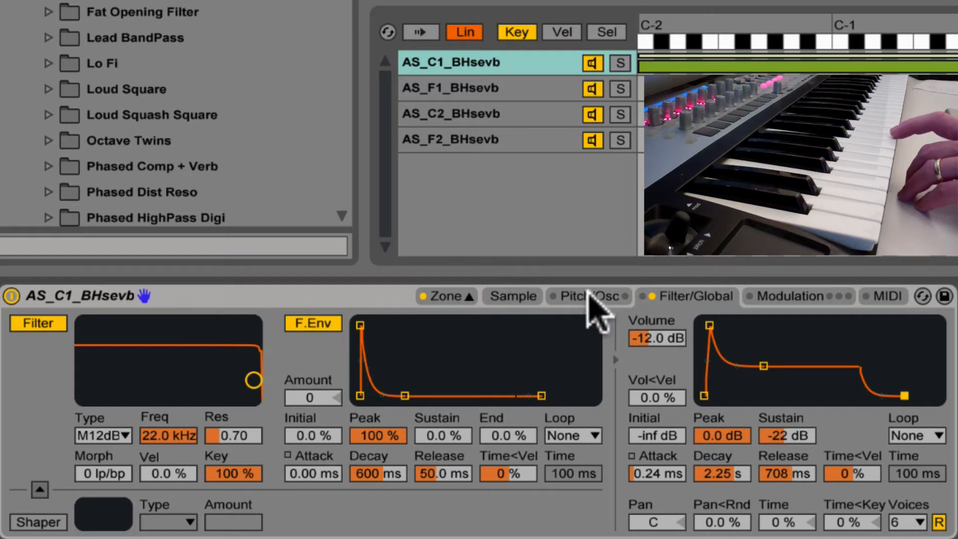
Enable Sampler's pitch envelope and set its amount to +48 st
click(594, 298)
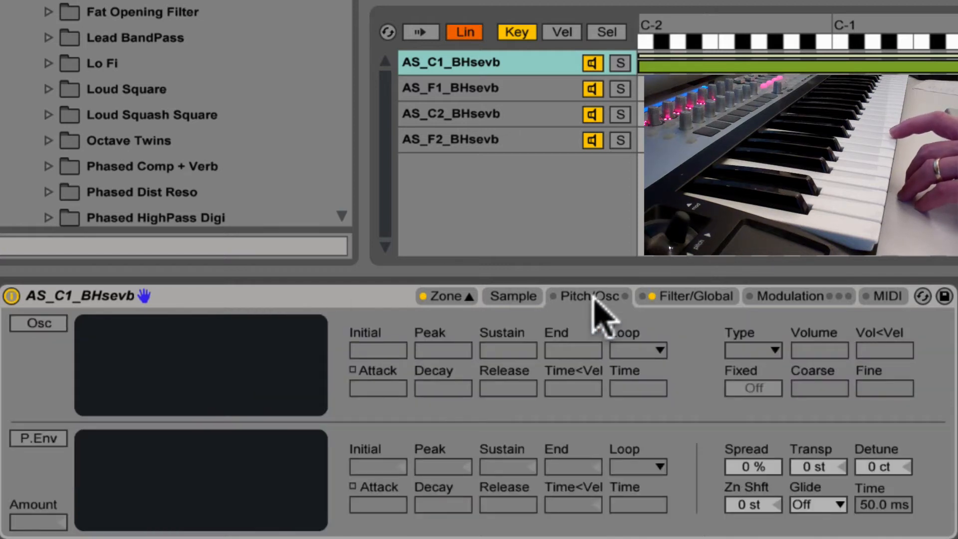
click(41, 439)
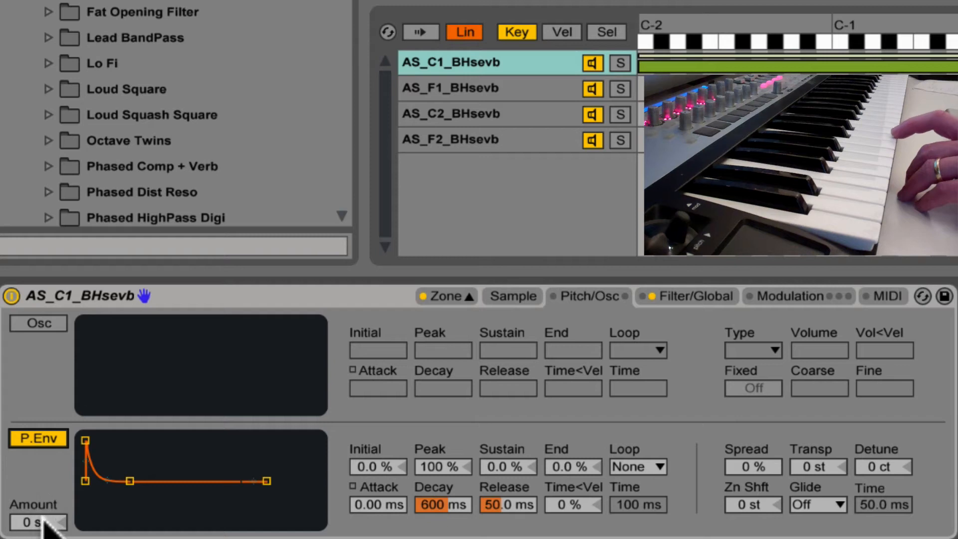
drag(43, 520, 44, 499)
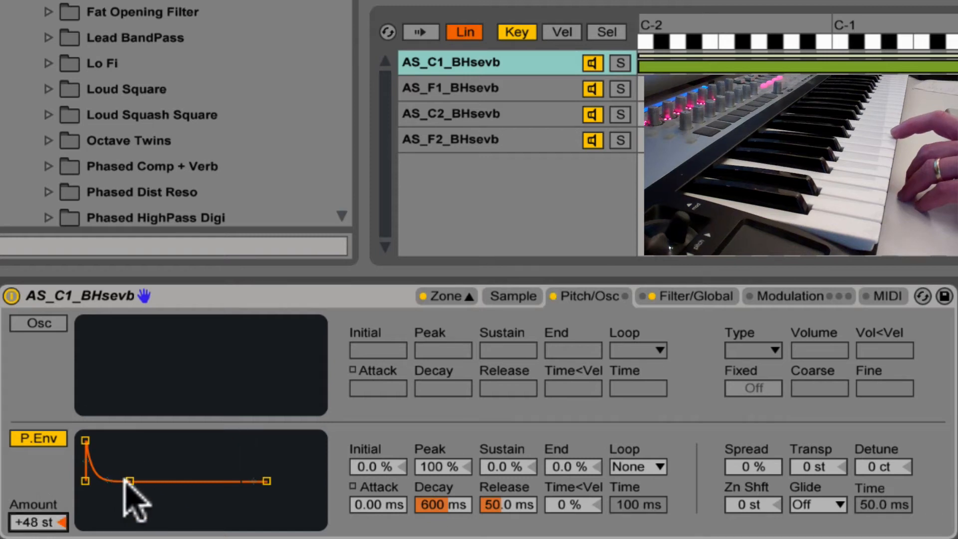
Try very short and long pitch envelope decays, reset its sustain to 0.0 %, and set the decay to 174 ms
drag(129, 481, 86, 481)
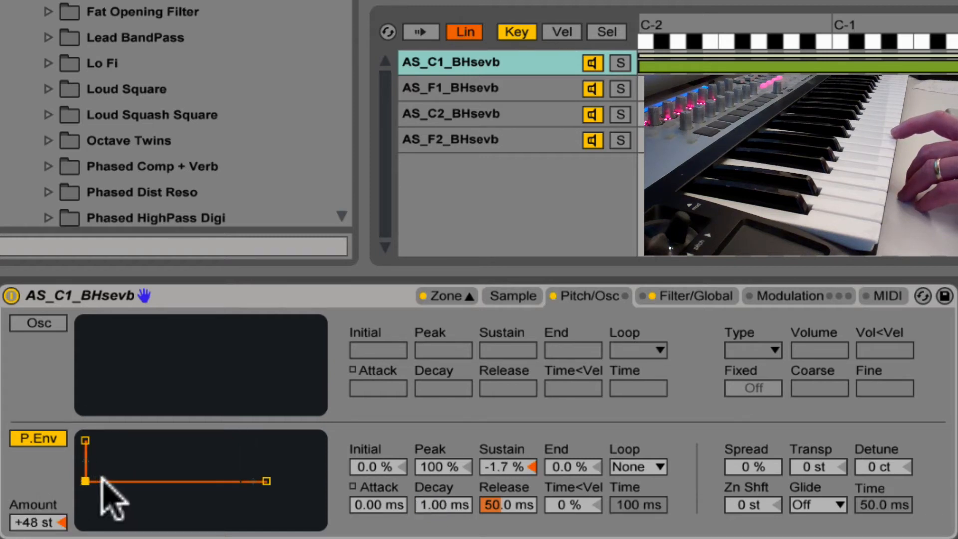
click(447, 505)
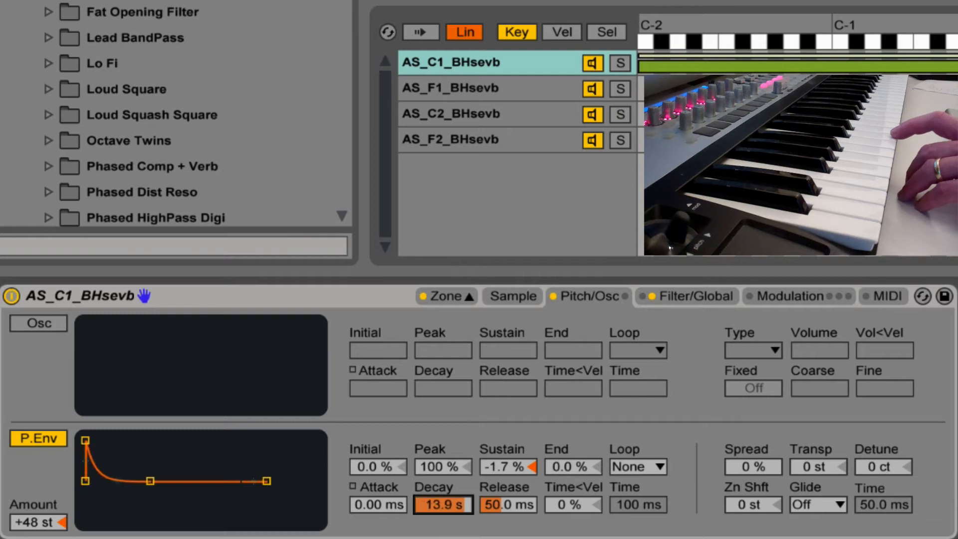
drag(447, 504, 447, 534)
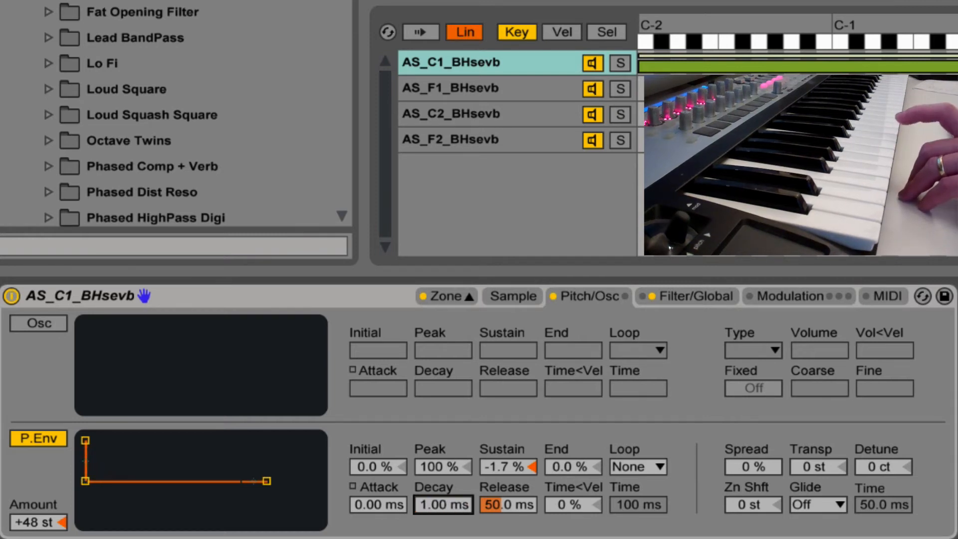
drag(501, 468, 520, 476)
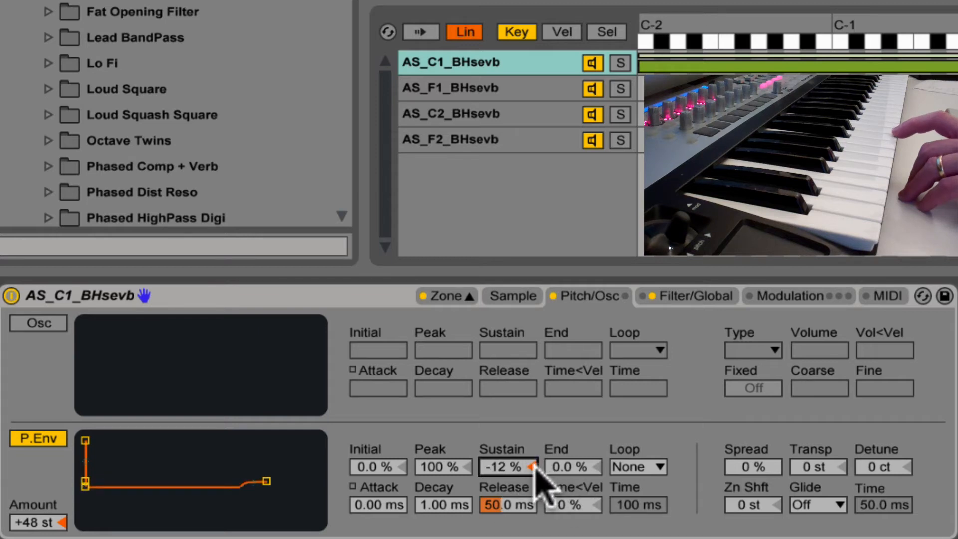
key(Delete)
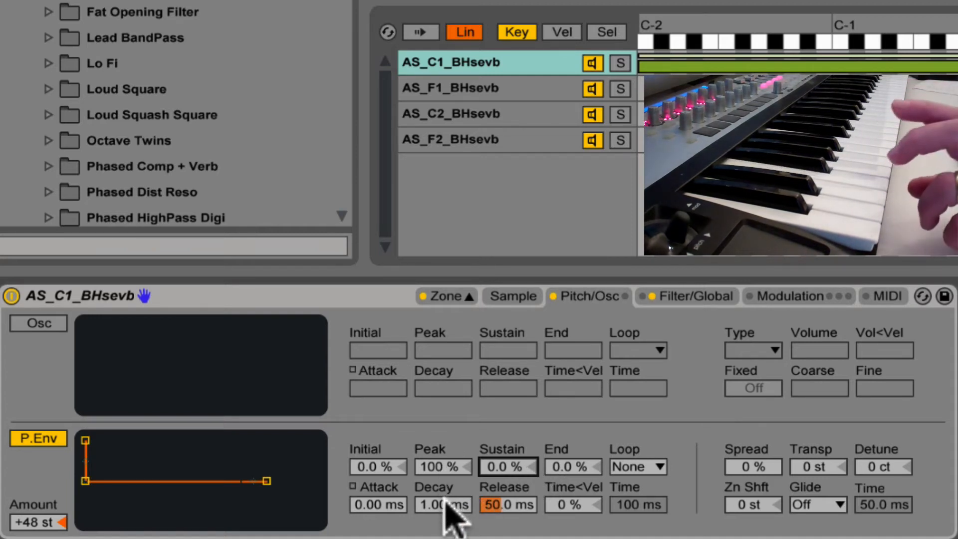
drag(446, 505, 445, 482)
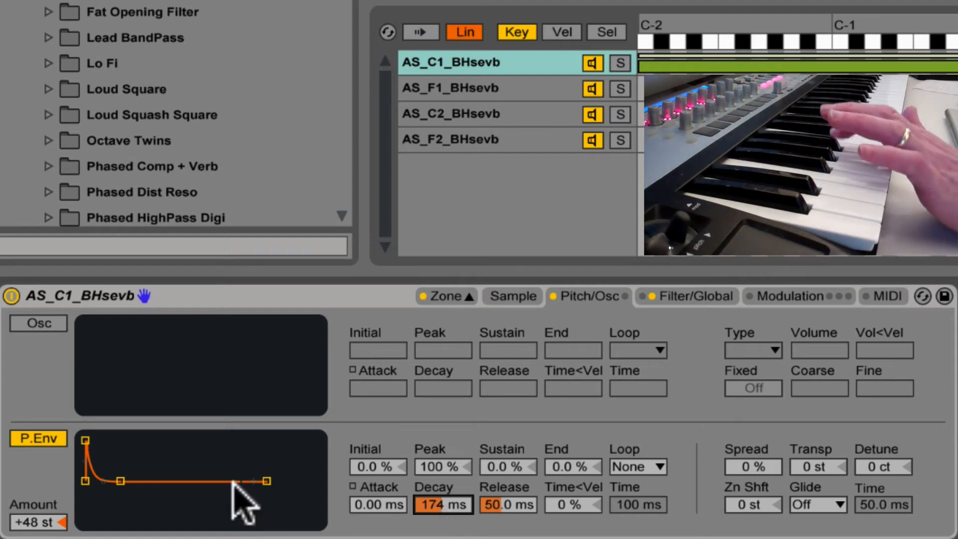
Switch the pitch envelope off and on repeatedly to compare the sound with and without it
click(53, 440)
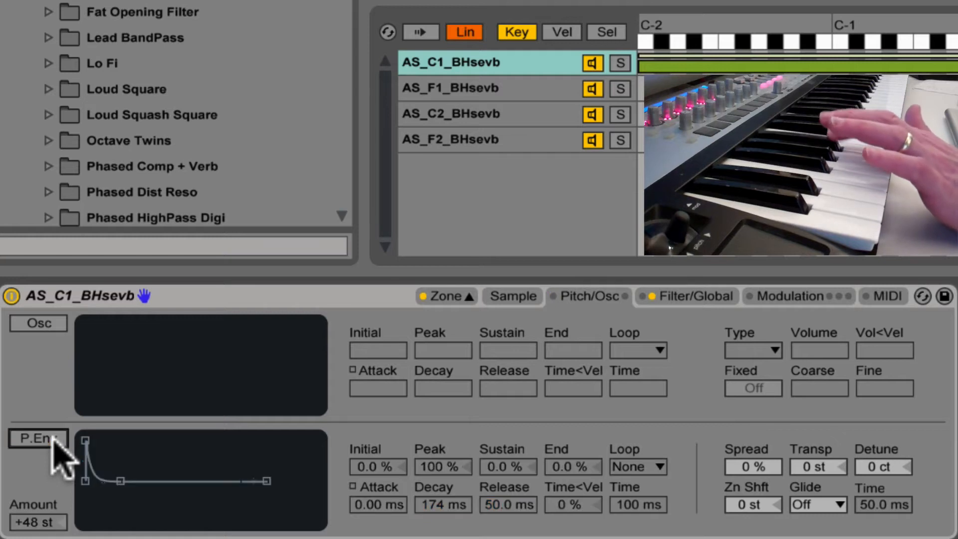
click(53, 440)
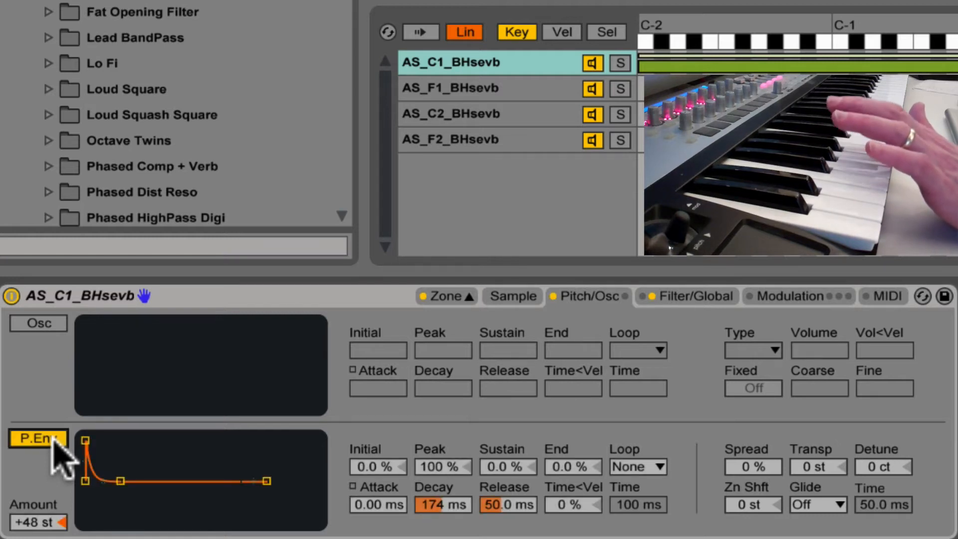
click(54, 440)
click(54, 440)
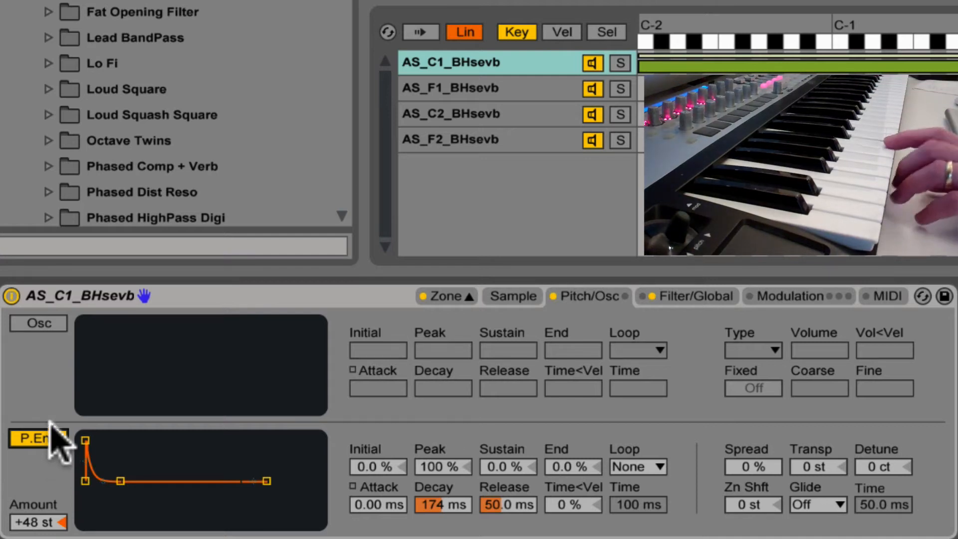
Try the FM modulation oscillator with 0.0 dB volume, a 1.53 s attack and the Sw 8 waveform, and switch it off again
click(54, 323)
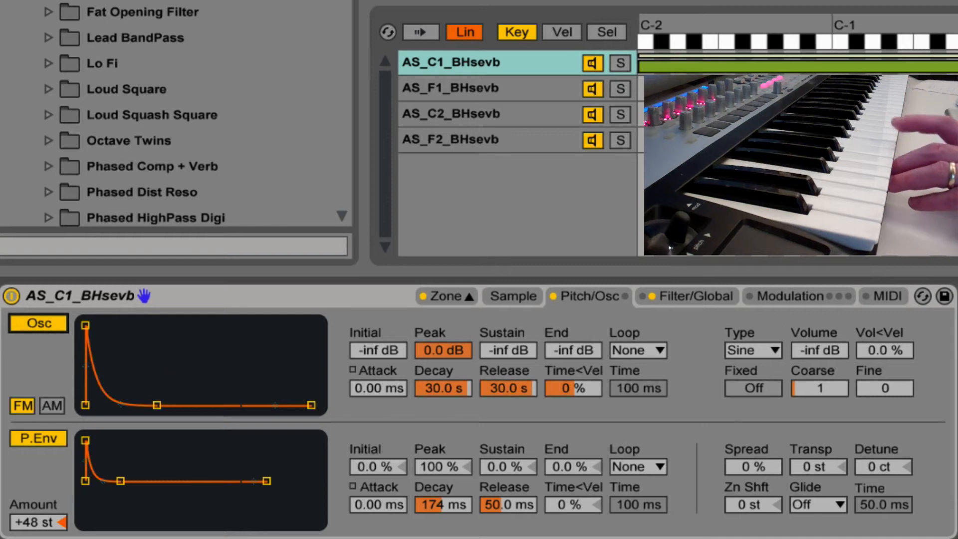
drag(844, 349, 843, 329)
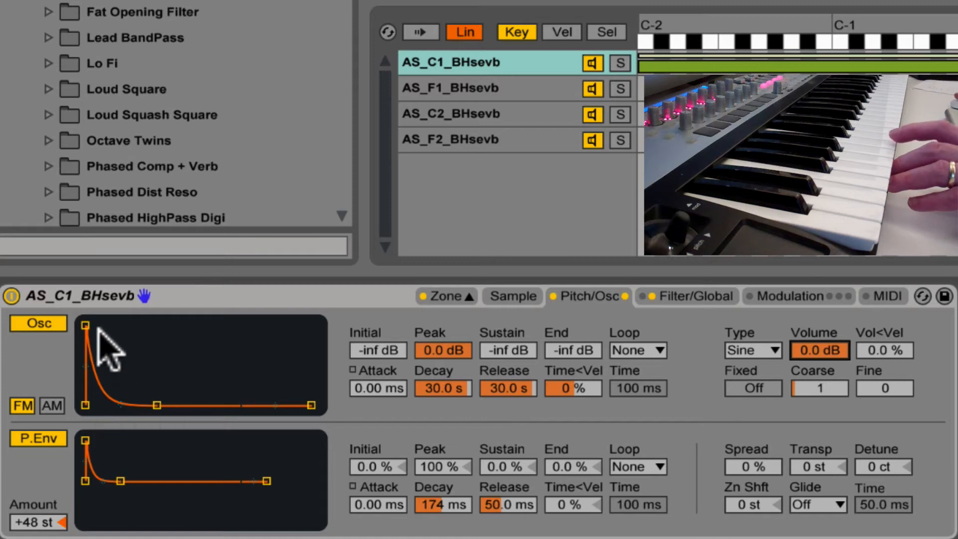
drag(87, 325, 146, 326)
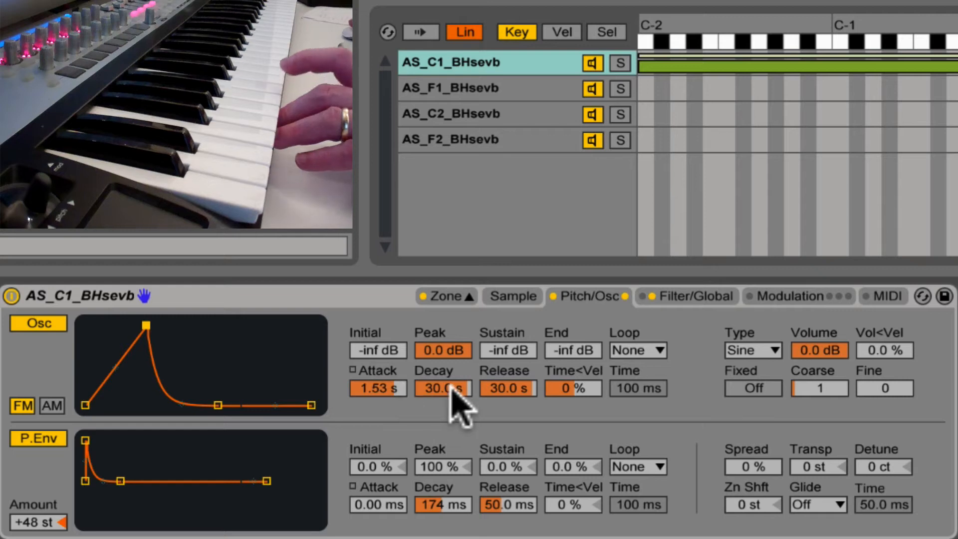
click(776, 351)
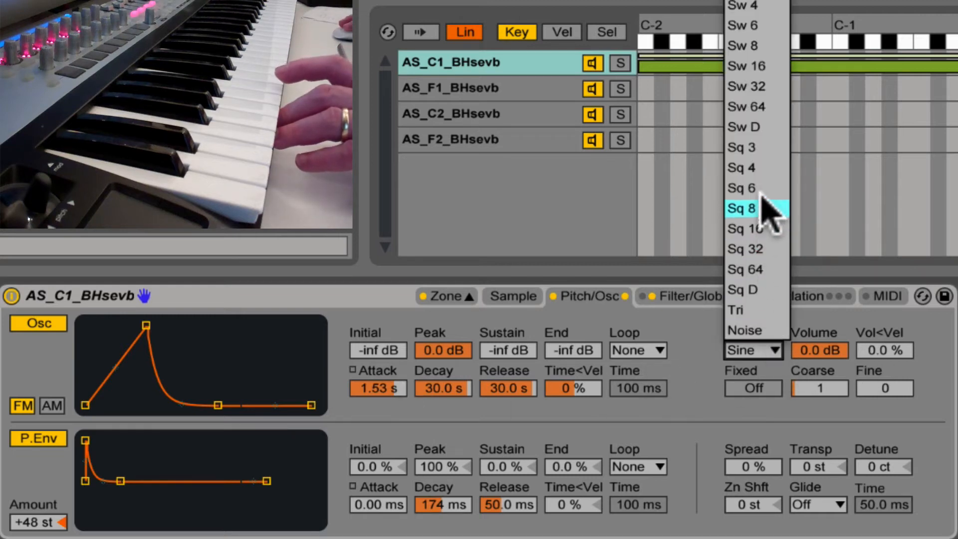
click(756, 44)
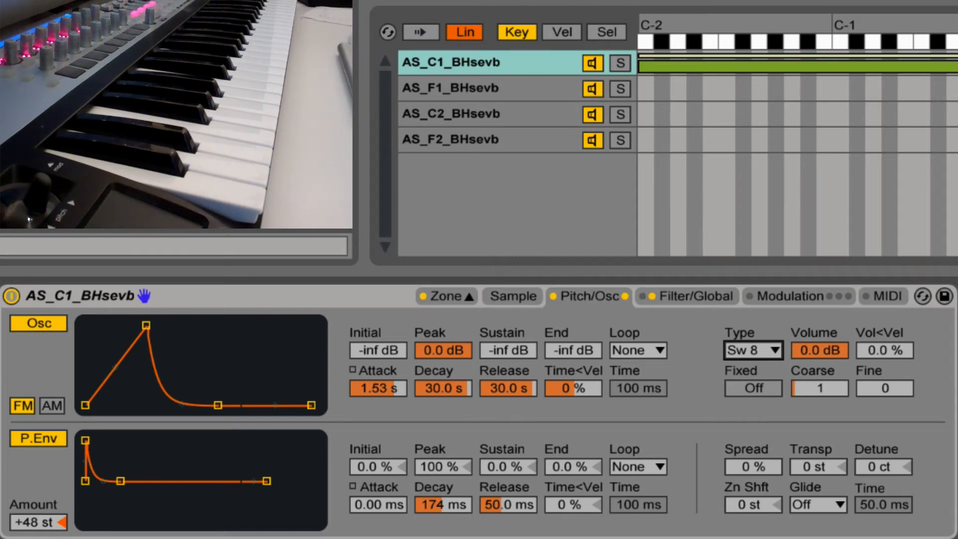
click(39, 324)
Set Sampler's filter resonance to 0.73 and change the filter type to LP24
click(674, 296)
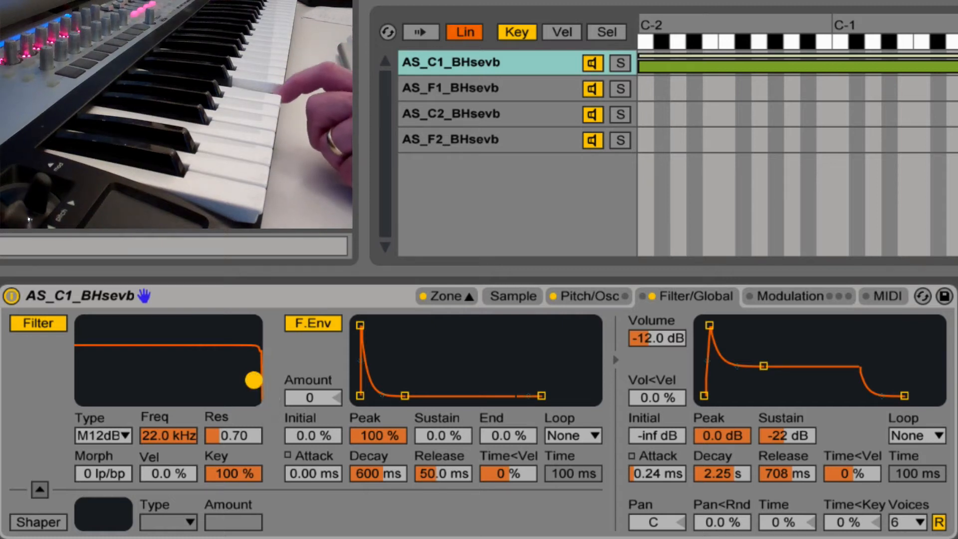
mouse_move(254, 380)
mouse_down()
mouse_move(208, 366)
mouse_move(137, 379)
mouse_move(254, 379)
mouse_up()
click(124, 436)
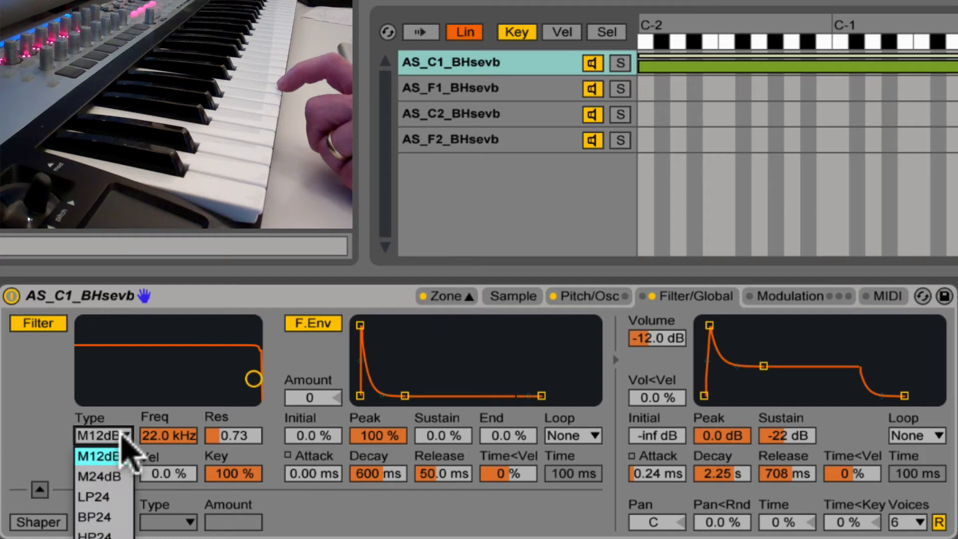
click(115, 496)
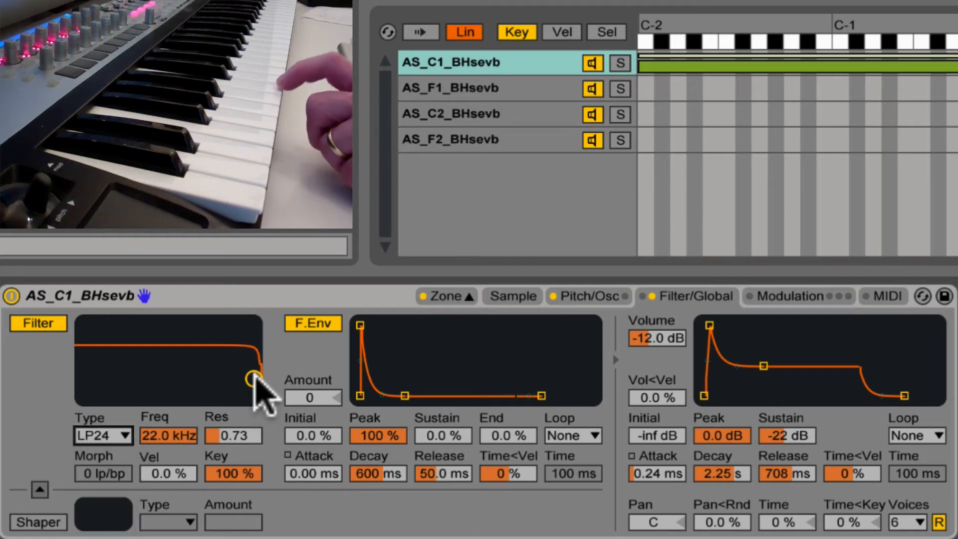
Set the filter resonance to 1.39 and the filter envelope amount to 72, and try a 20.0 s attack with a 90 % peak
mouse_move(253, 380)
mouse_down()
mouse_move(173, 367)
mouse_move(253, 365)
mouse_up()
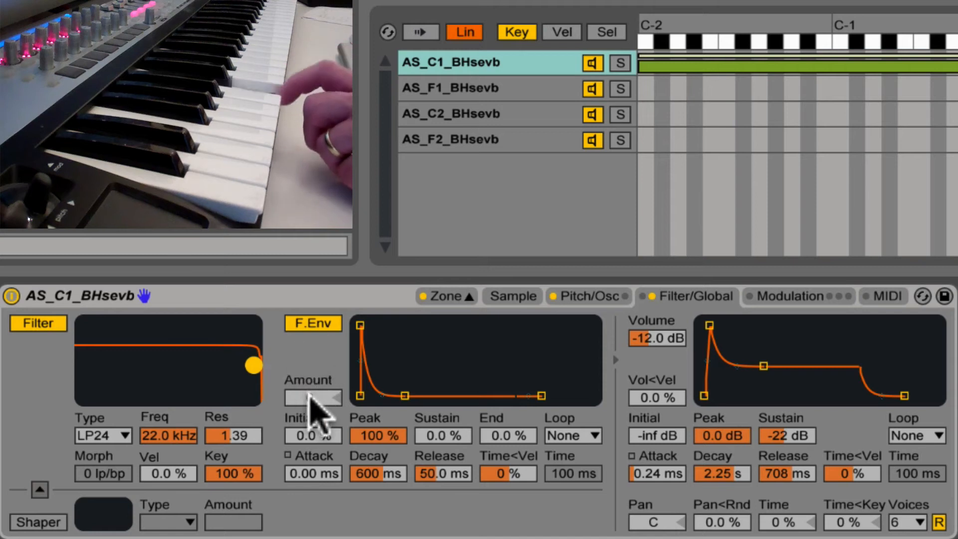
drag(311, 398, 311, 365)
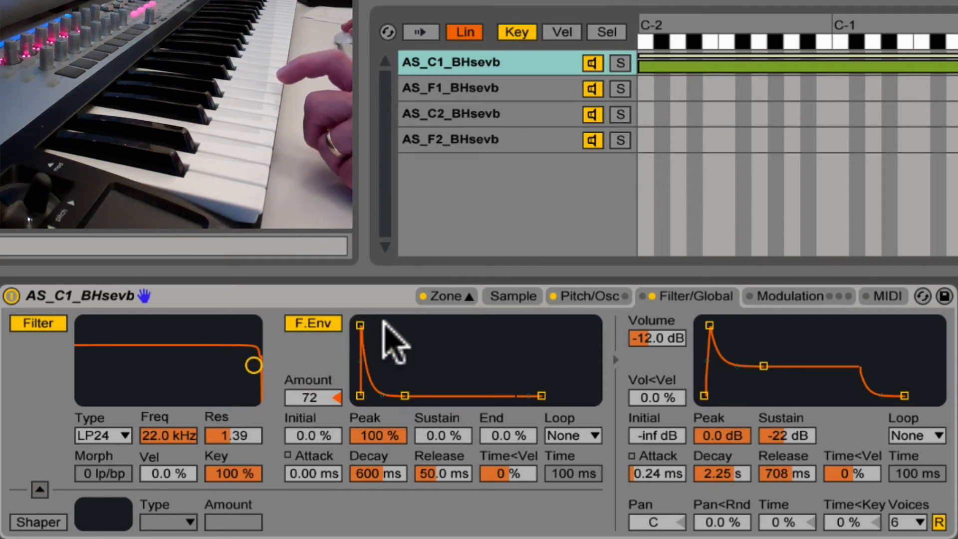
drag(362, 325, 438, 331)
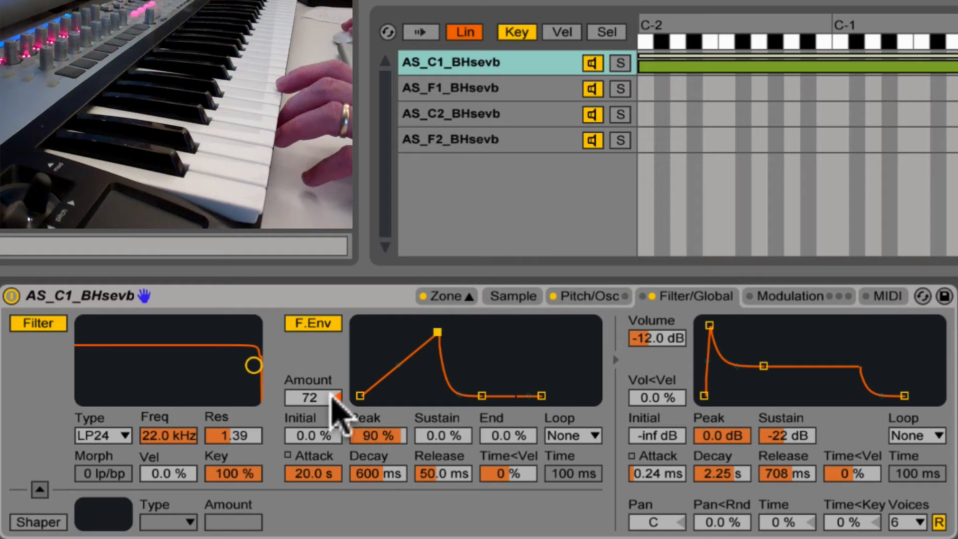
click(334, 397)
drag(325, 401, 324, 367)
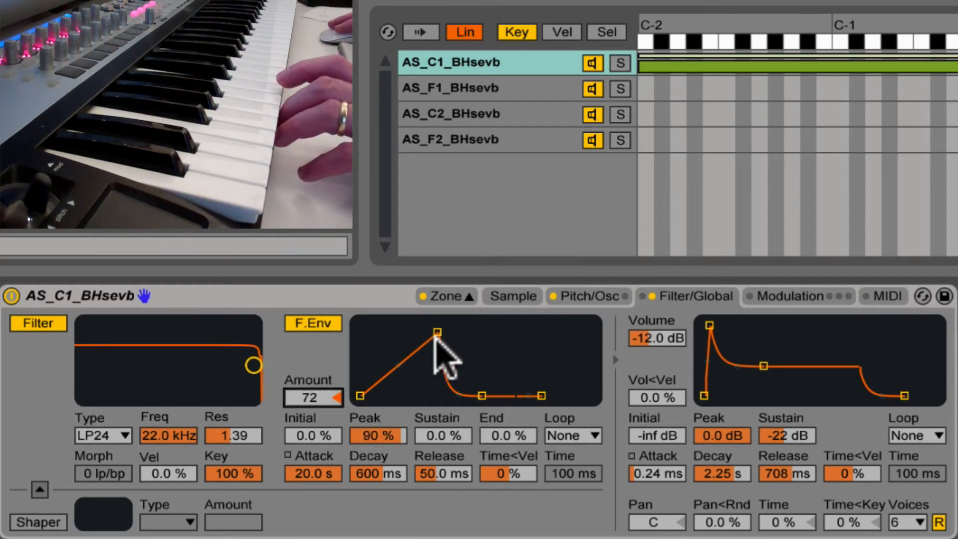
Reshape the filter envelope to a 1.24 s attack and 100 % peak, and set the filter to 1.11 kHz with 6.00 resonance
drag(437, 332, 428, 364)
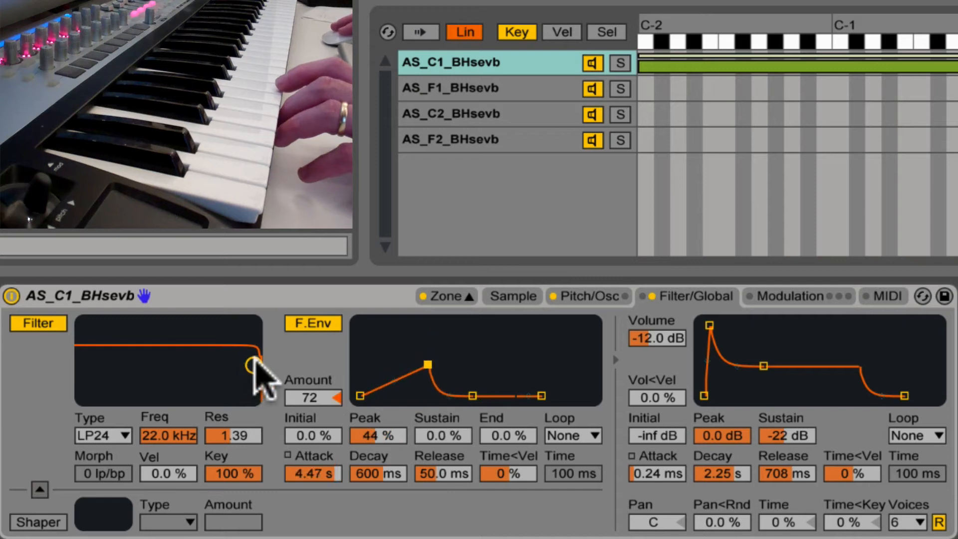
drag(253, 366, 193, 336)
drag(428, 364, 420, 326)
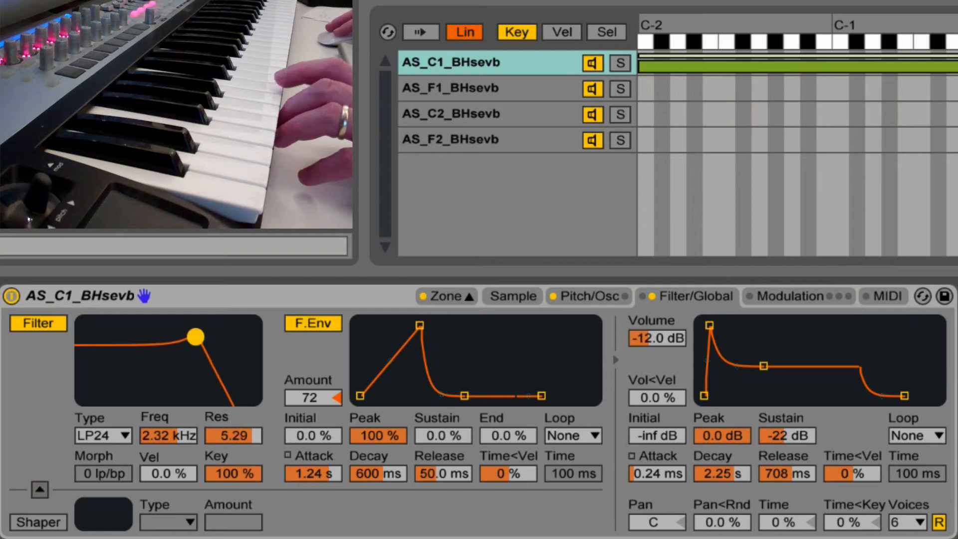
drag(196, 337, 177, 334)
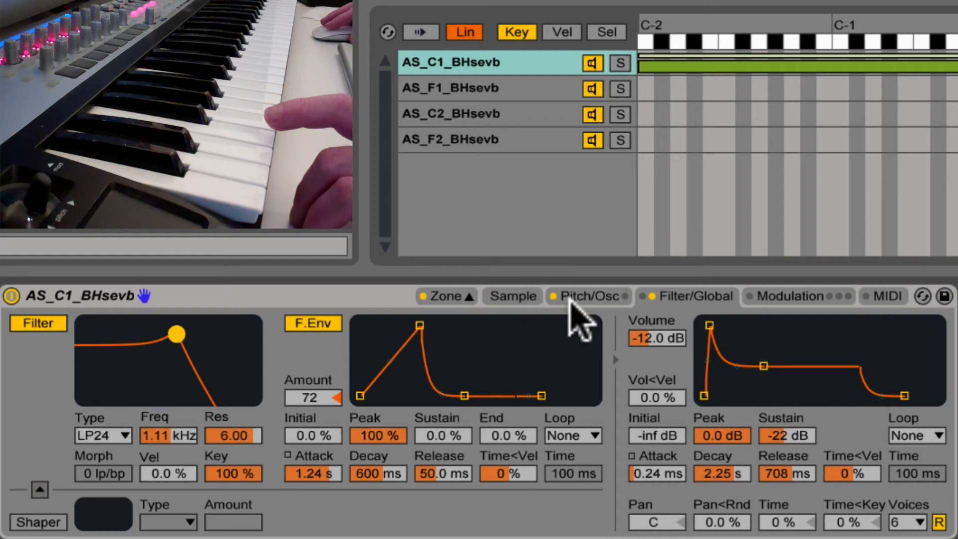
Switch the pitch envelope off and back on to compare the sound
click(612, 296)
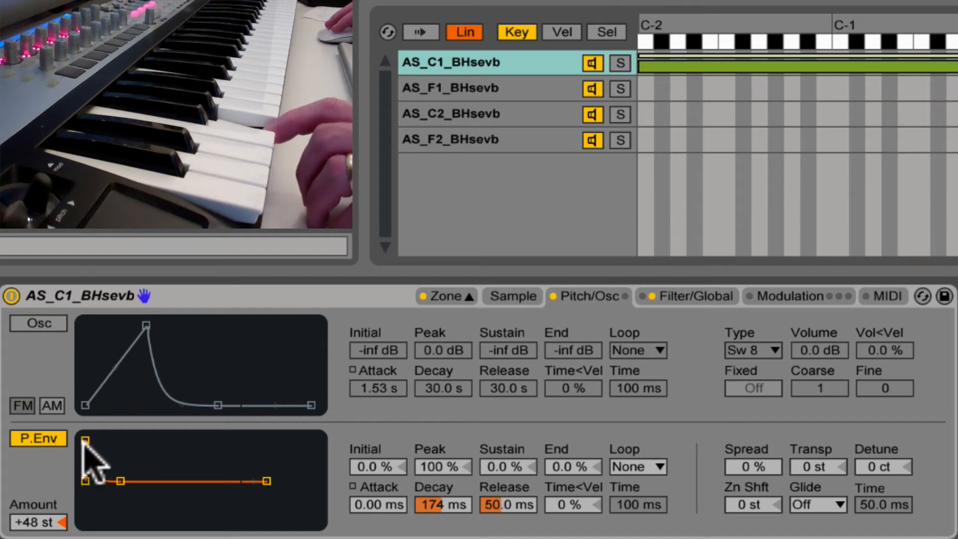
click(55, 440)
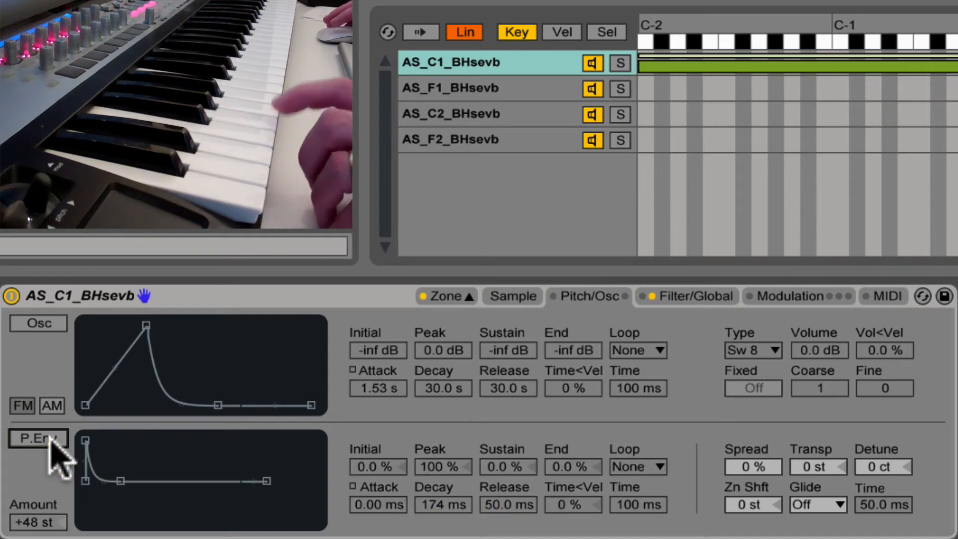
click(56, 457)
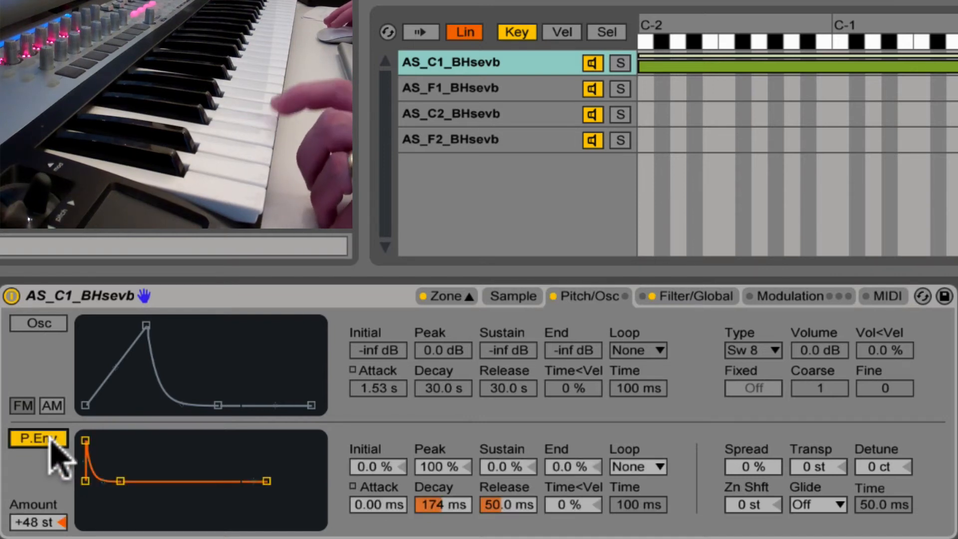
Enable the FM modulation oscillator with a Sine waveform and set its volume to -13 dB
click(49, 323)
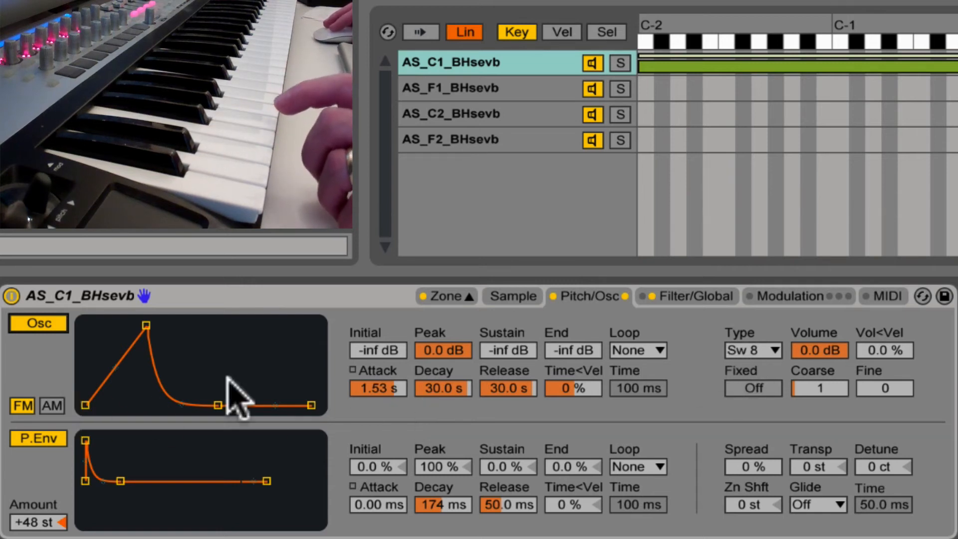
click(764, 349)
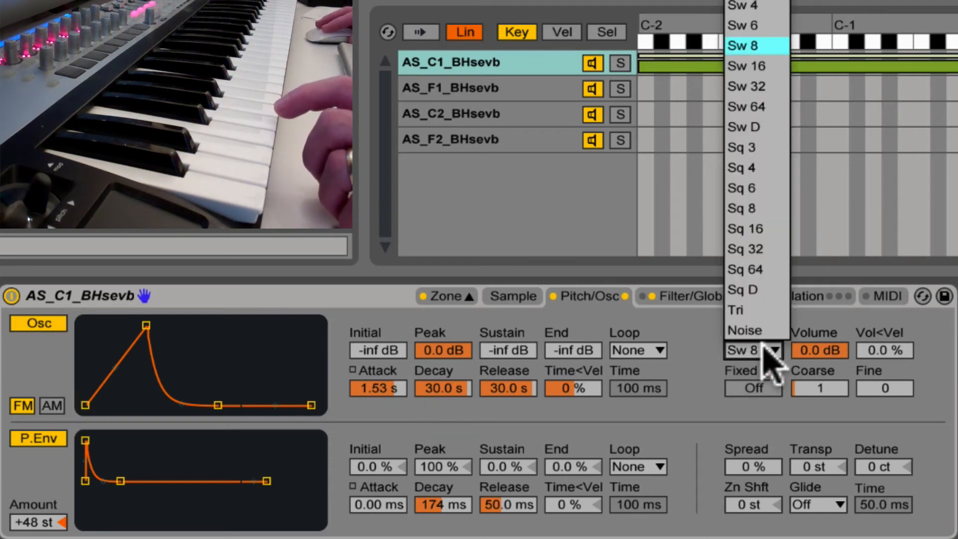
click(748, 1)
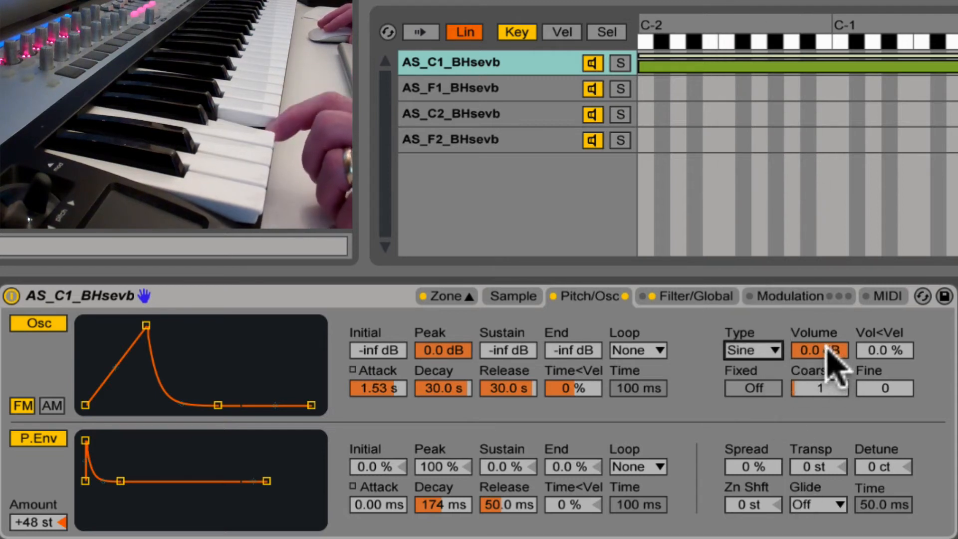
drag(820, 350, 821, 374)
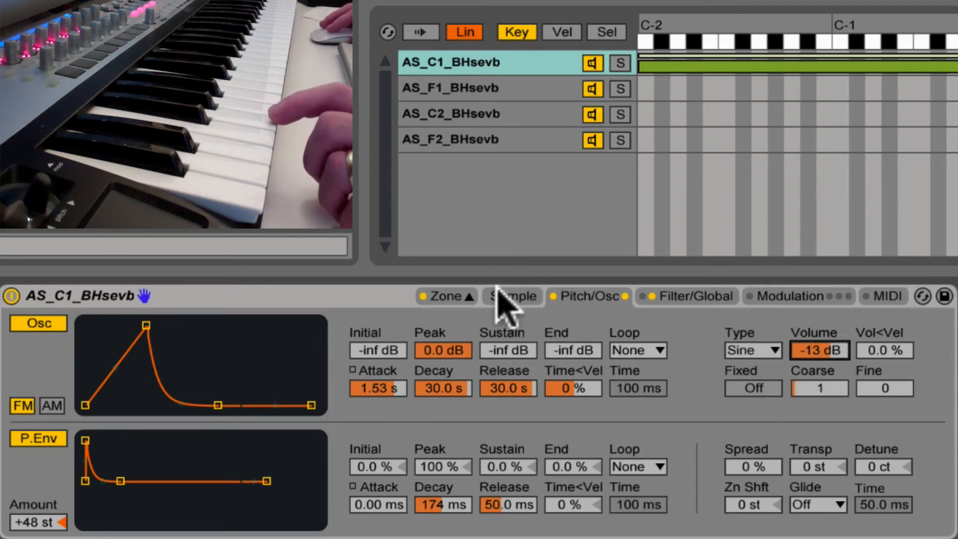
Look at the range distribution options for the AS_C1_BHsevb zone in the zone editor
click(446, 298)
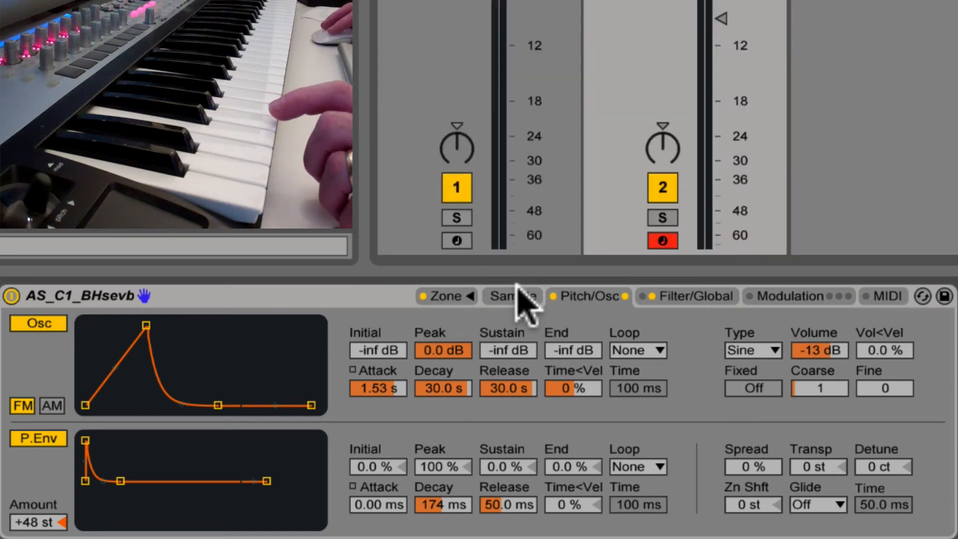
click(452, 296)
click(455, 65)
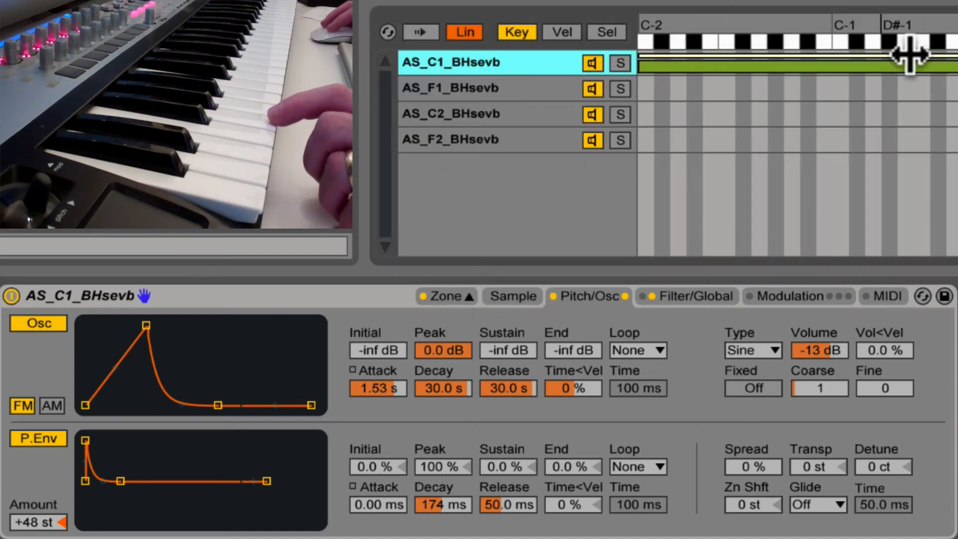
right_click(742, 68)
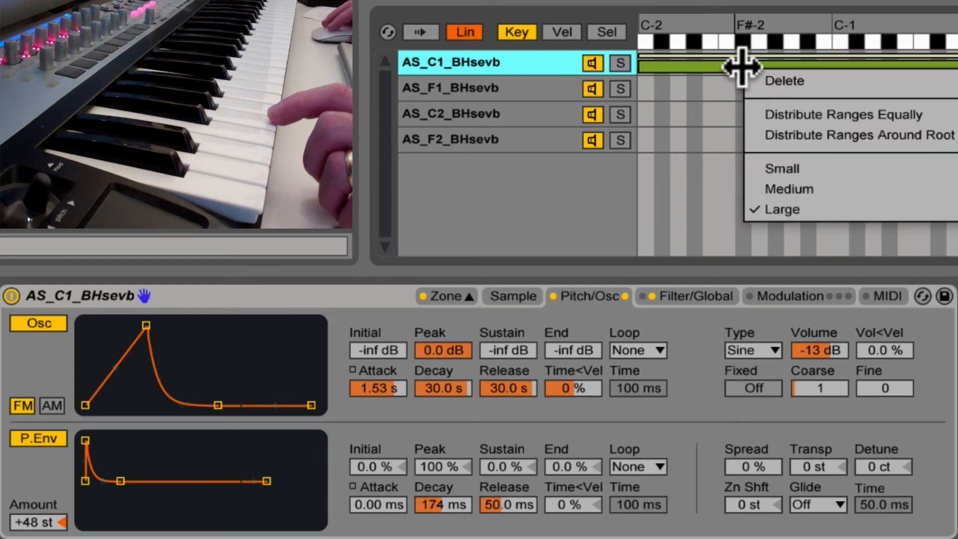
click(801, 114)
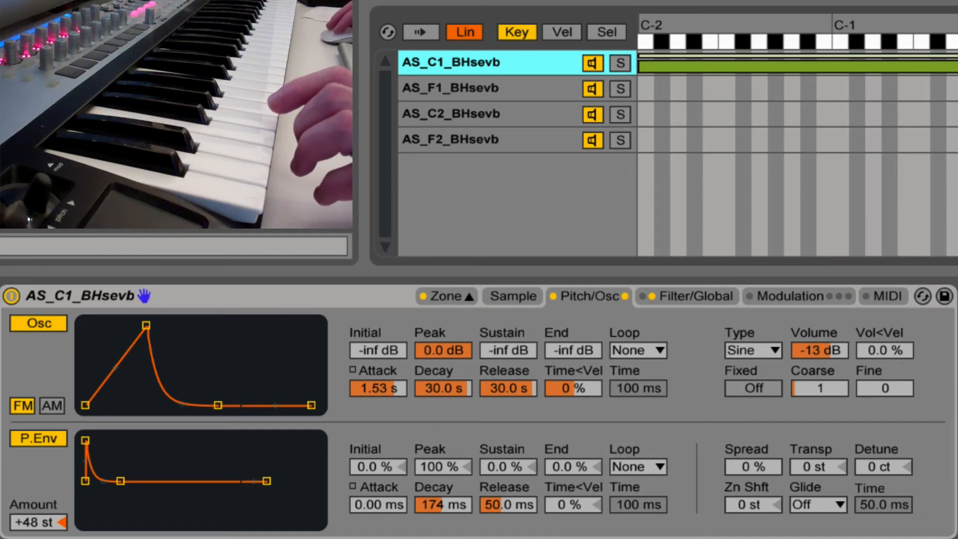
Clear the browser search and add a Compressor and an EQ Eight from the audio effects after the Sampler
click(912, 458)
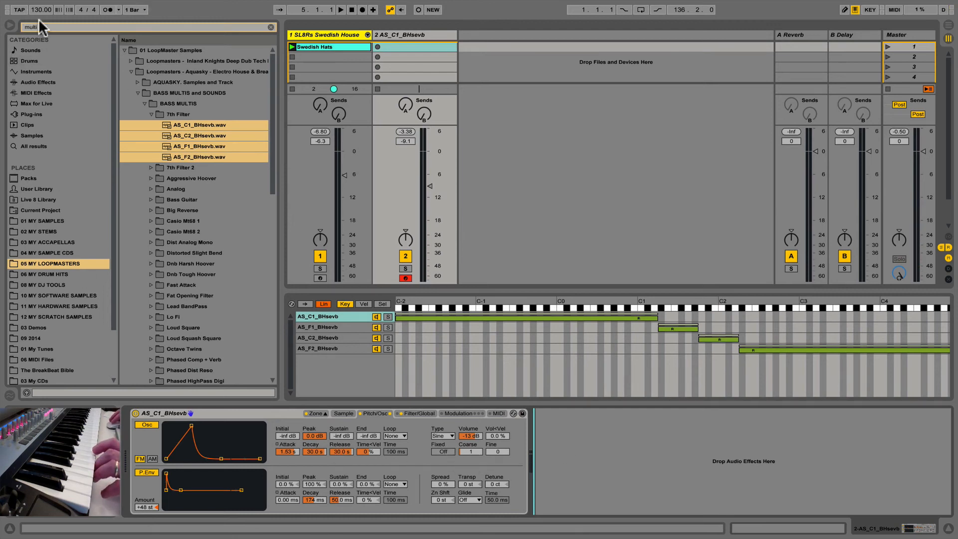
click(269, 26)
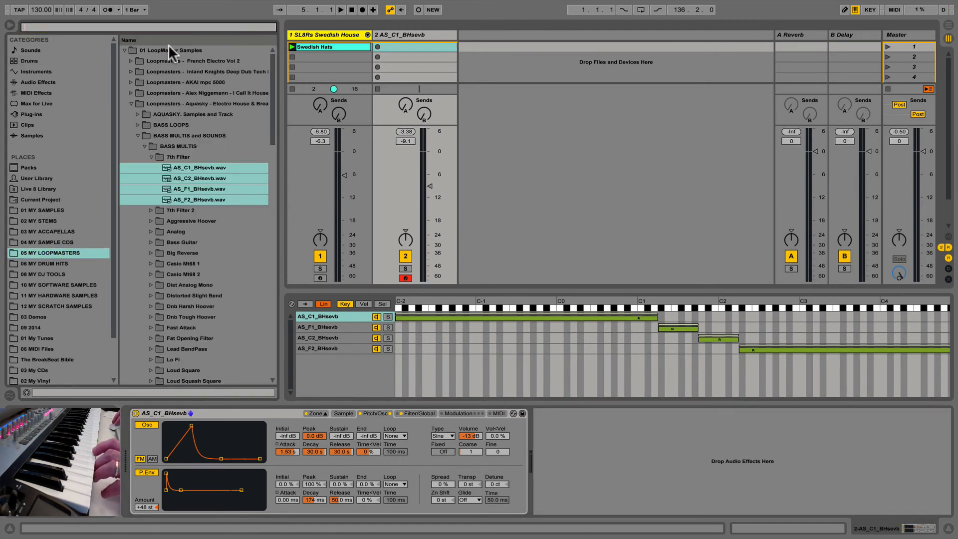
click(39, 82)
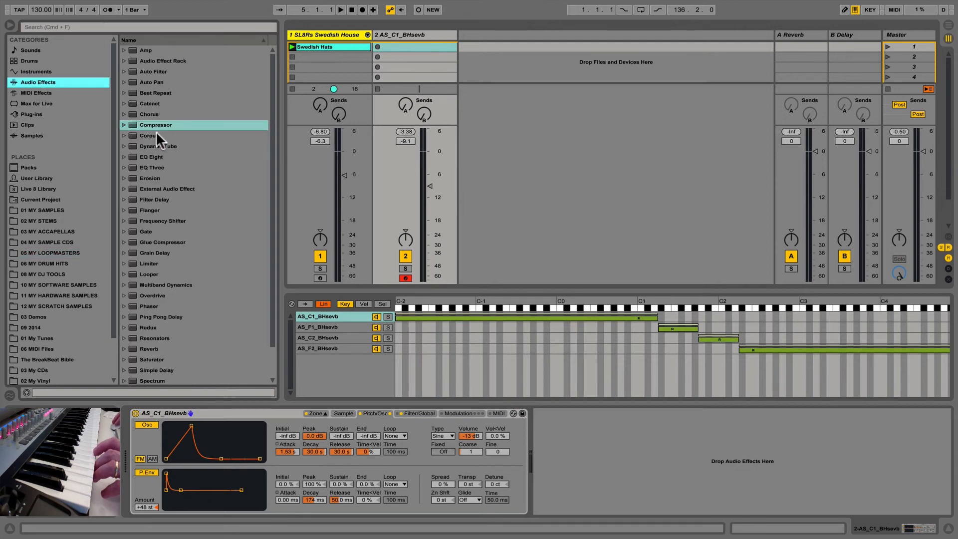
double_click(133, 126)
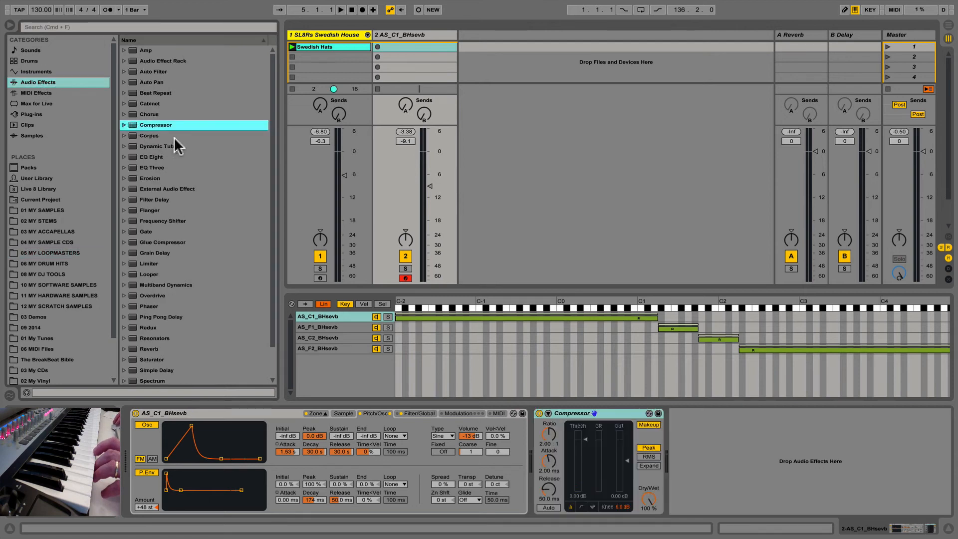
double_click(131, 156)
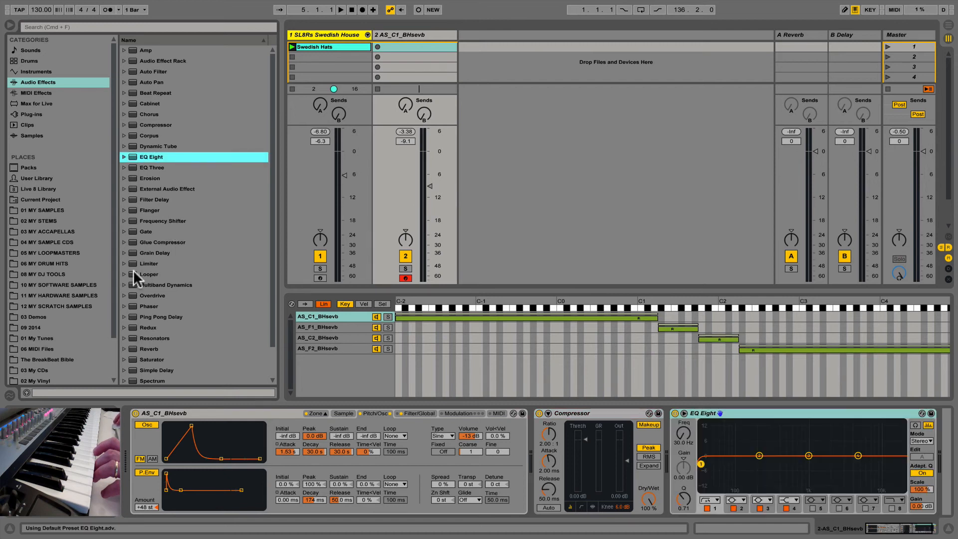
Add a Reverb and a Ping Pong Delay to the end of the bass track's device chain
scroll(133, 318, down, 3)
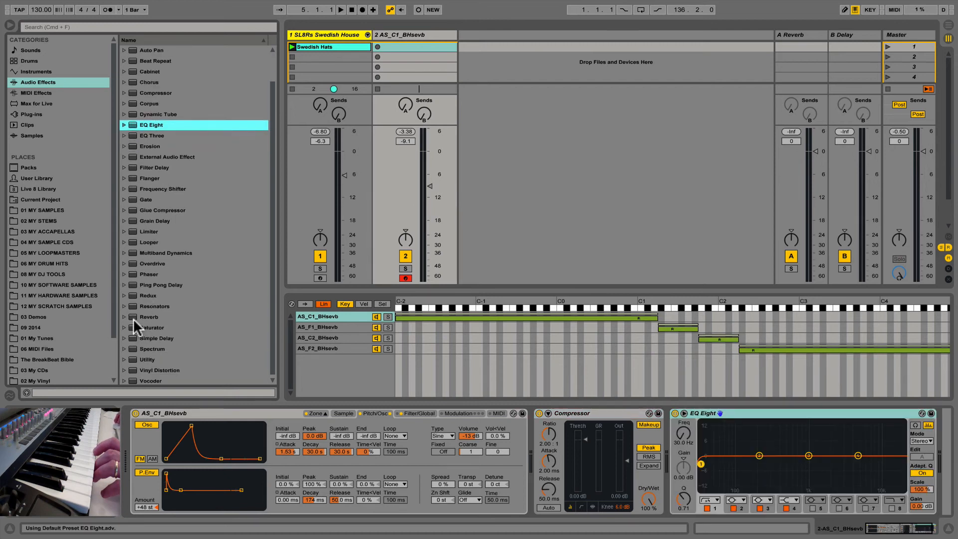
scroll(133, 319, down, 1)
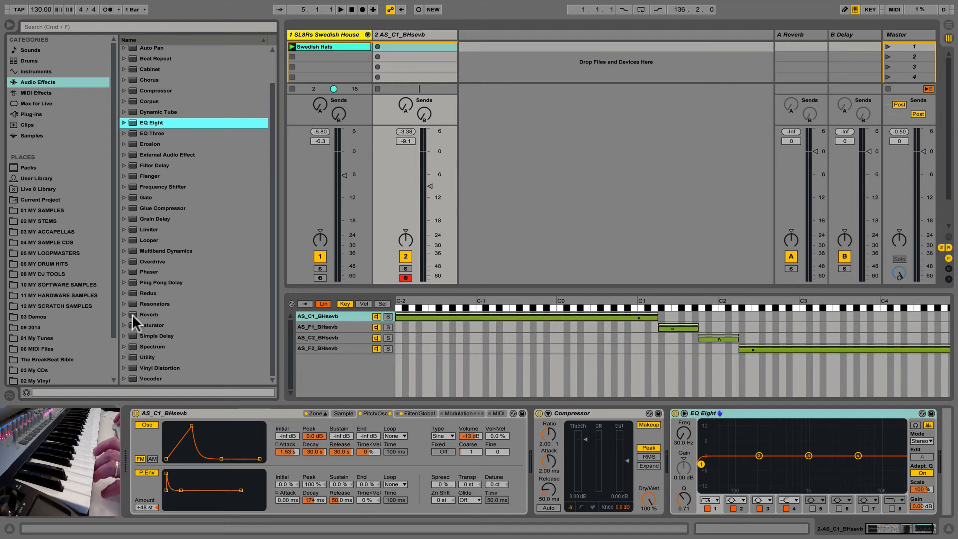
double_click(144, 314)
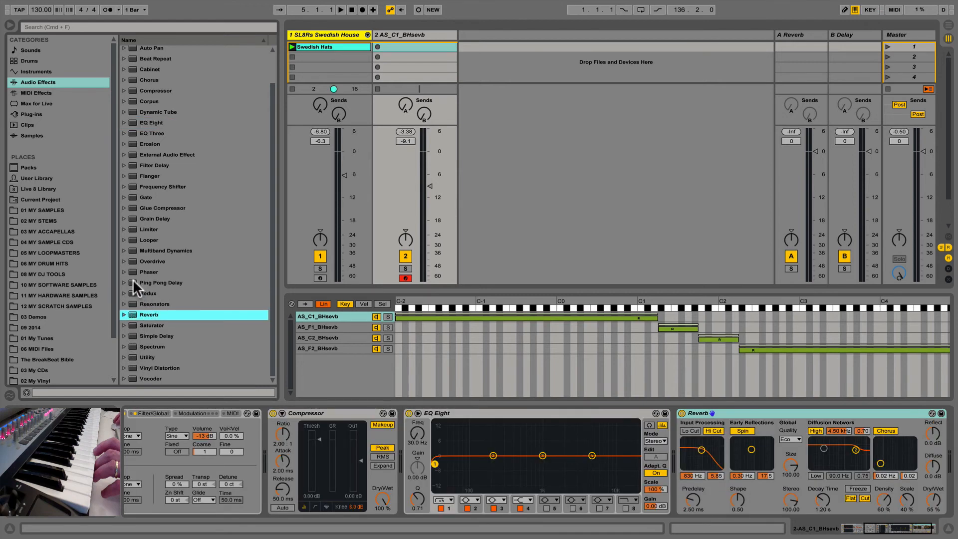
double_click(134, 284)
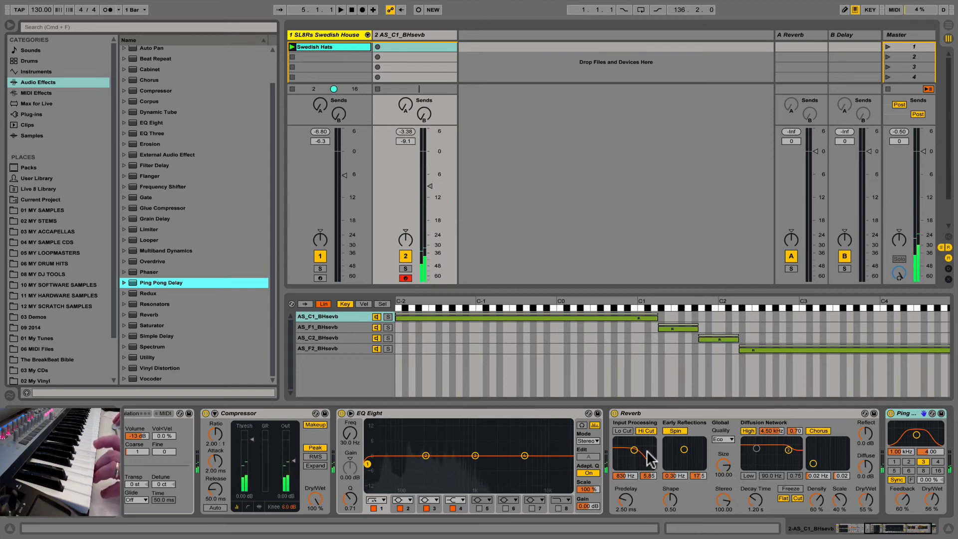
Enable the Reverb's input Lo Cut, centre the input filter at 1.04 kHz, and enable the diffusion Low shelf at 133 Hz and 0.20
click(624, 431)
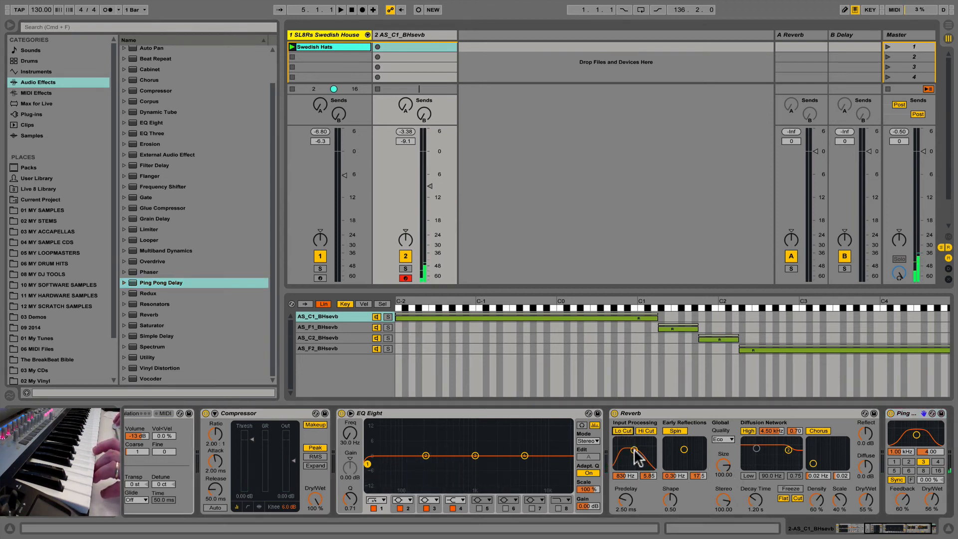
drag(634, 449, 636, 450)
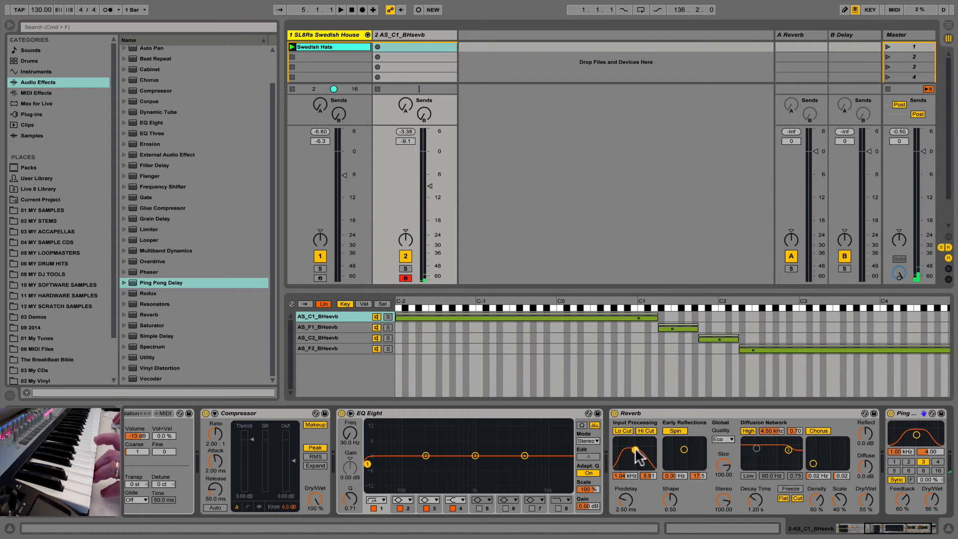
click(750, 474)
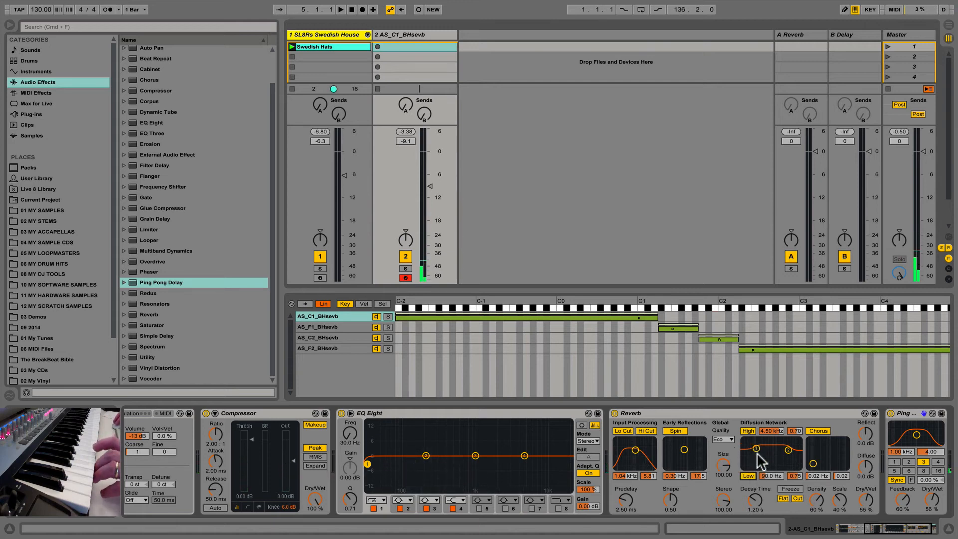
drag(756, 449, 760, 466)
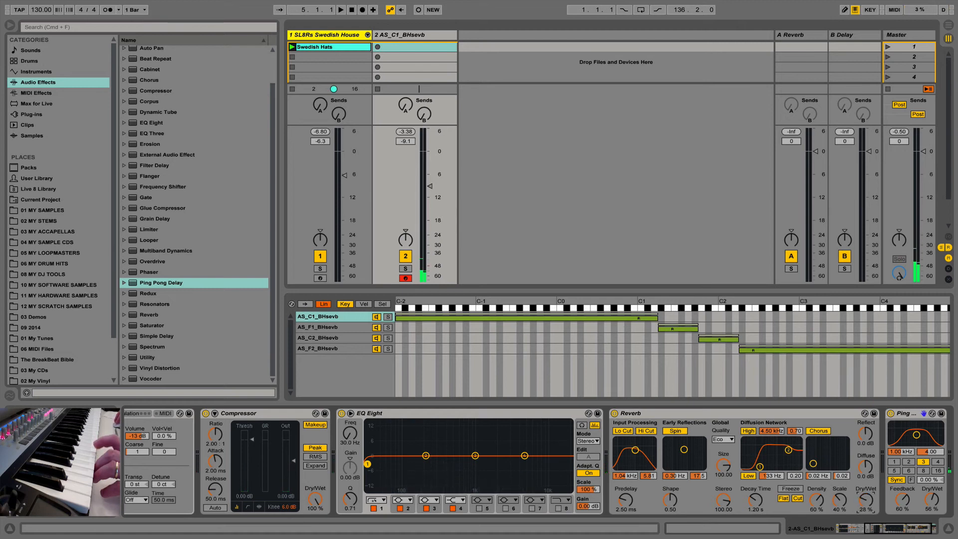
Lower the Reverb's dry/wet mix to 5.6 % and the Ping Pong Delay's dry/wet mix to 11 %
drag(865, 499, 866, 520)
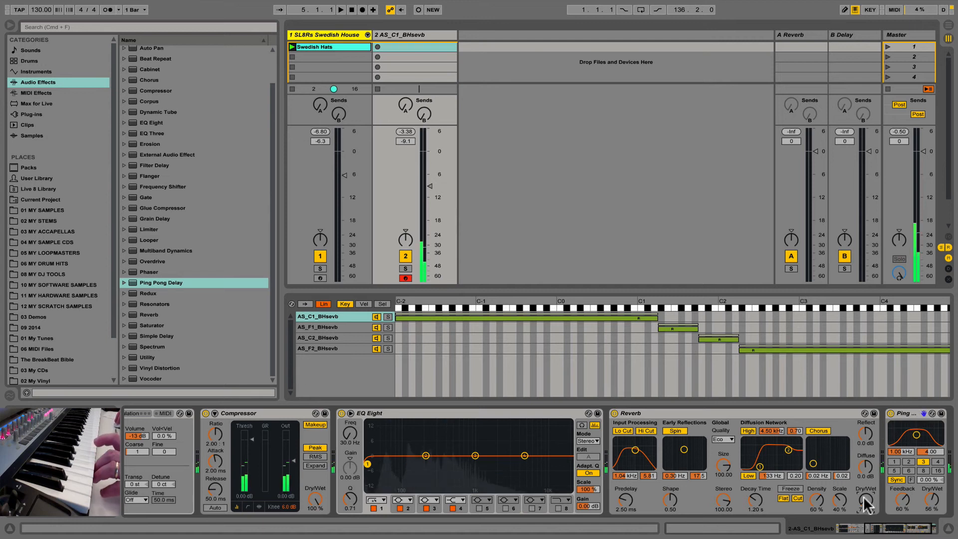
drag(865, 499, 865, 497)
drag(936, 507, 936, 530)
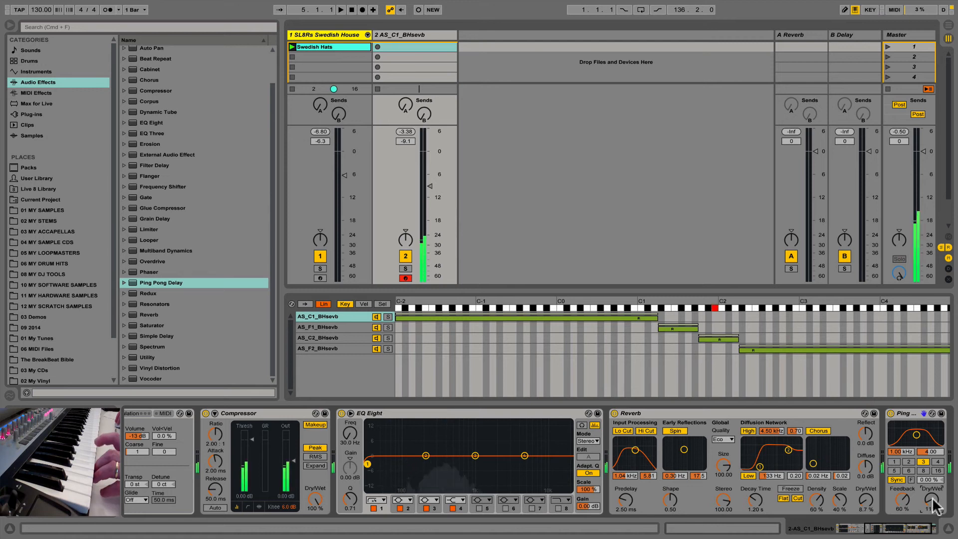
drag(866, 499, 866, 520)
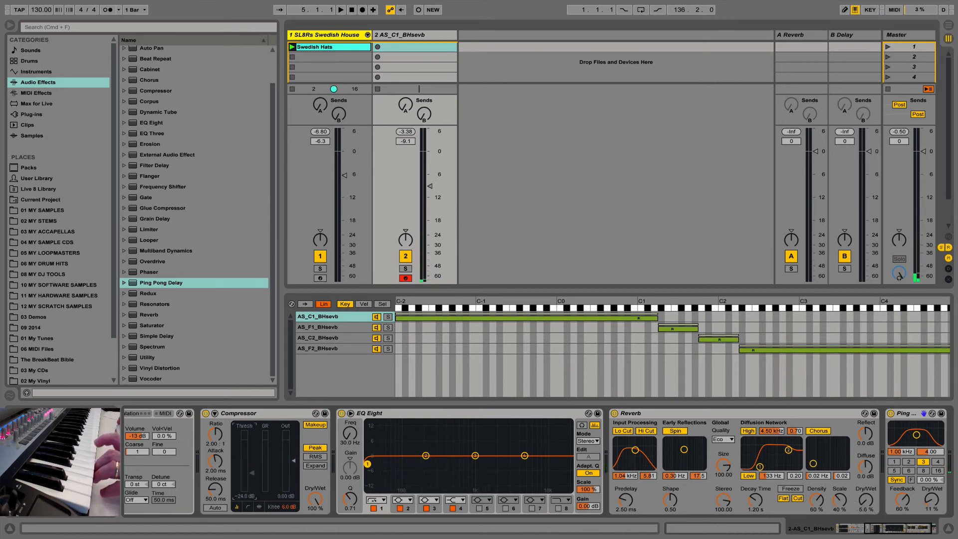
Set the Compressor's threshold to -21.0 dB
drag(251, 472, 253, 474)
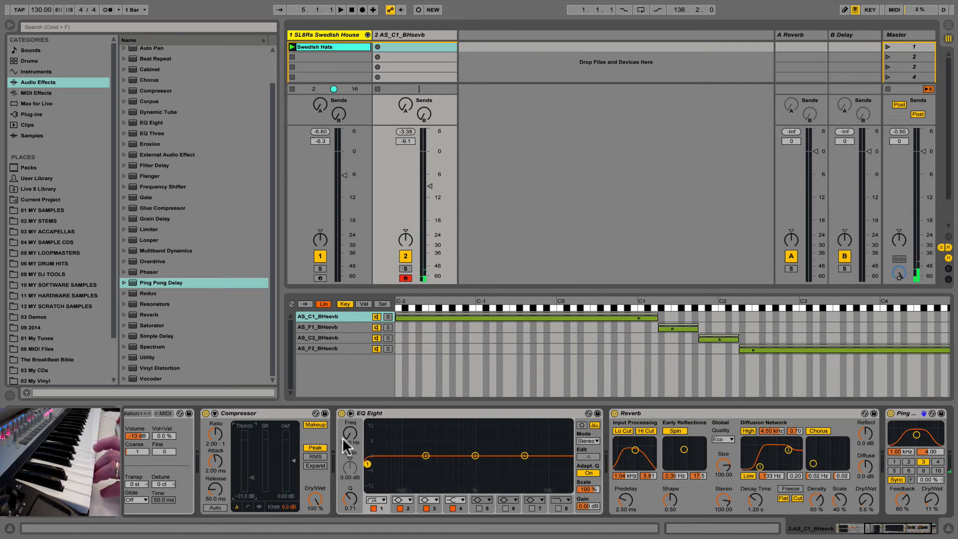
Set EQ Eight's low-cut band 1 to 39.0 Hz and enable high-cut band 8 at 18.0 kHz
drag(345, 445, 344, 439)
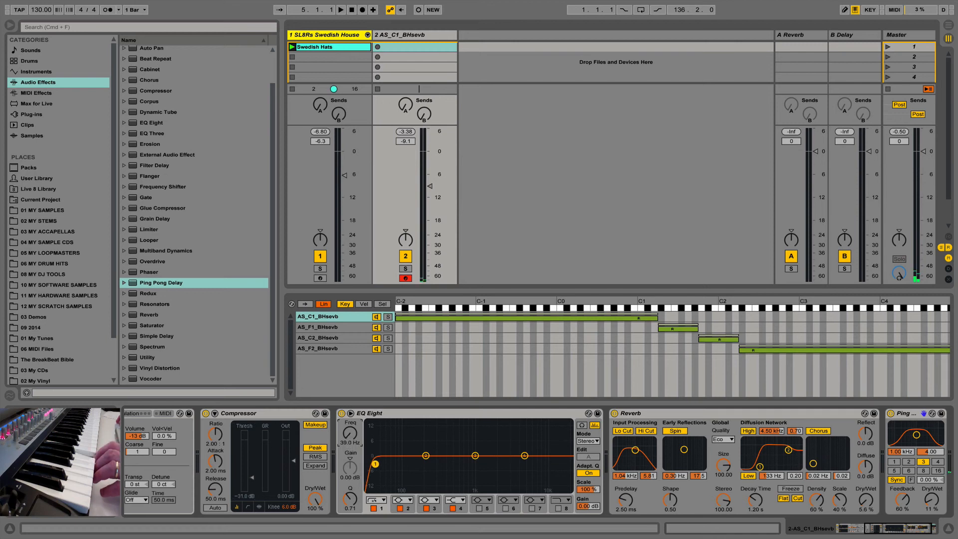
click(558, 508)
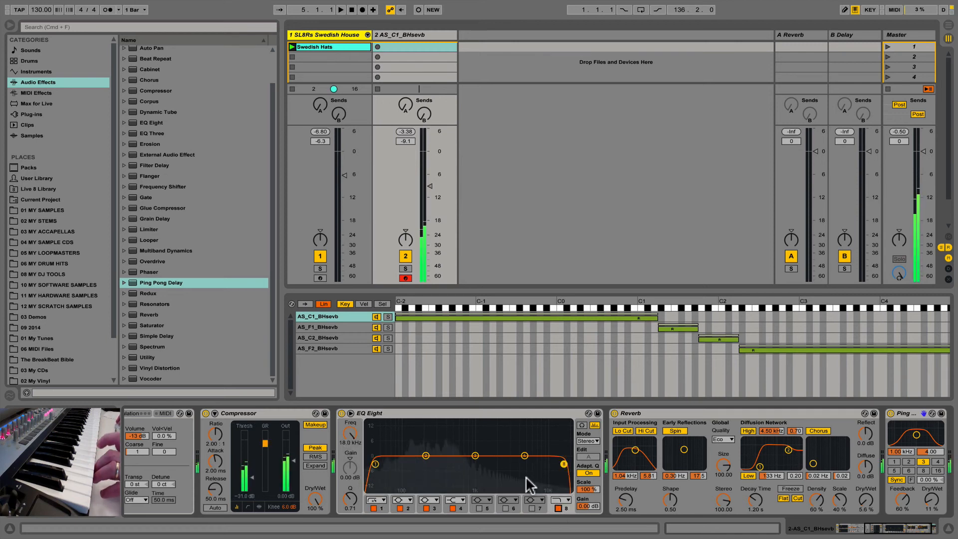
Group all devices in the bass track's chain into an Instrument Rack and show its macro controls
right_click(461, 408)
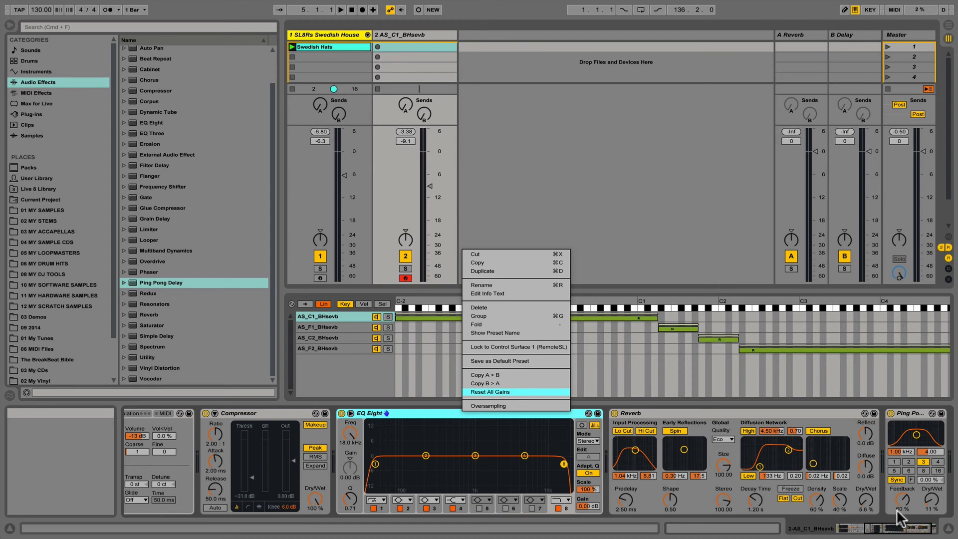
click(901, 528)
drag(928, 528, 944, 528)
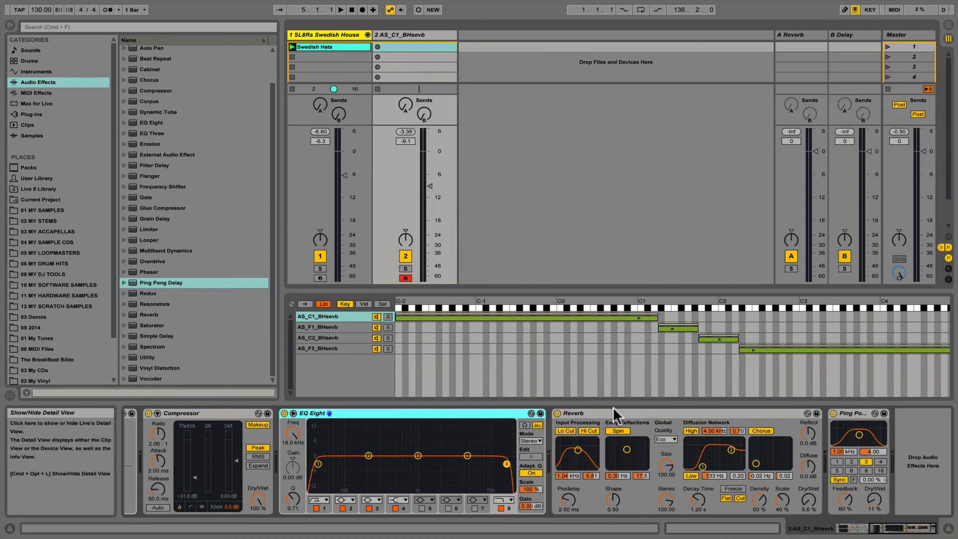
click(635, 412)
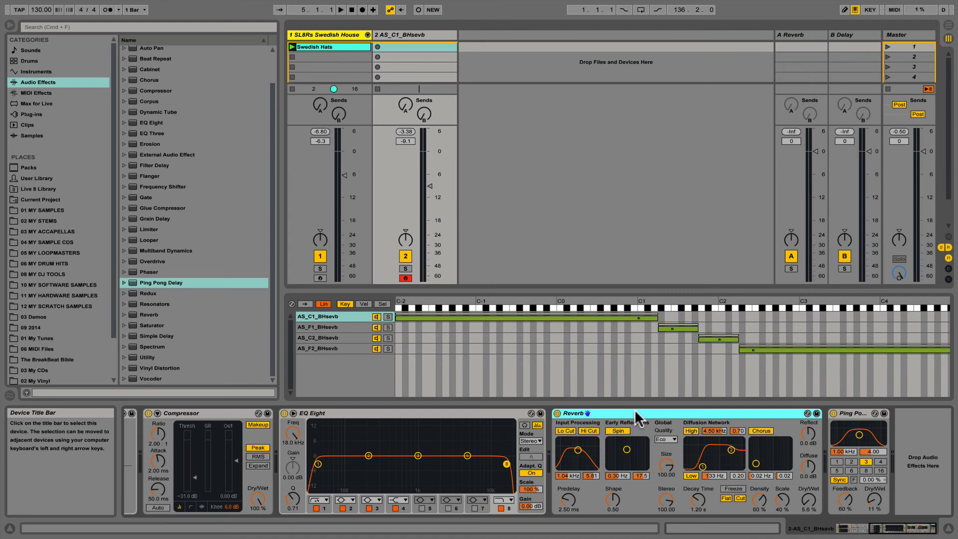
key(super+a)
right_click(408, 411)
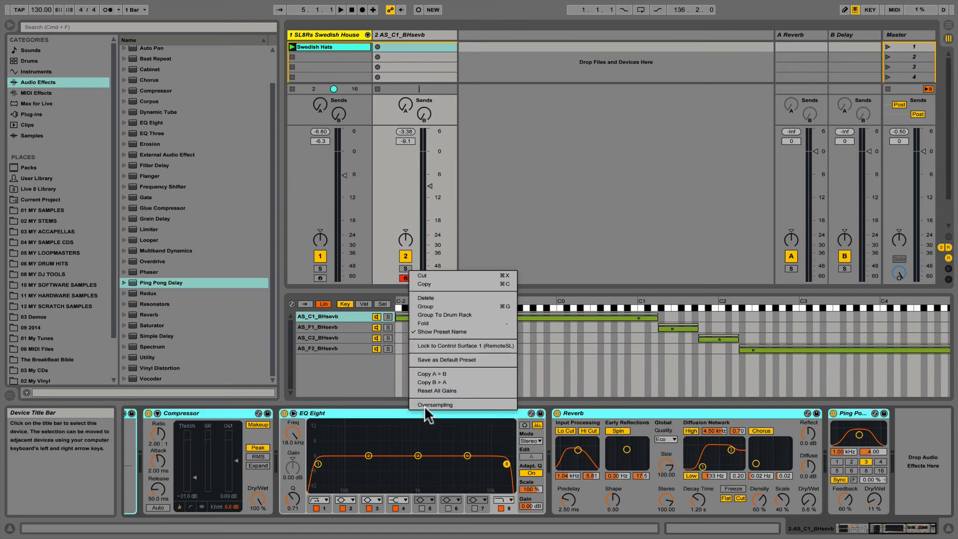
click(430, 306)
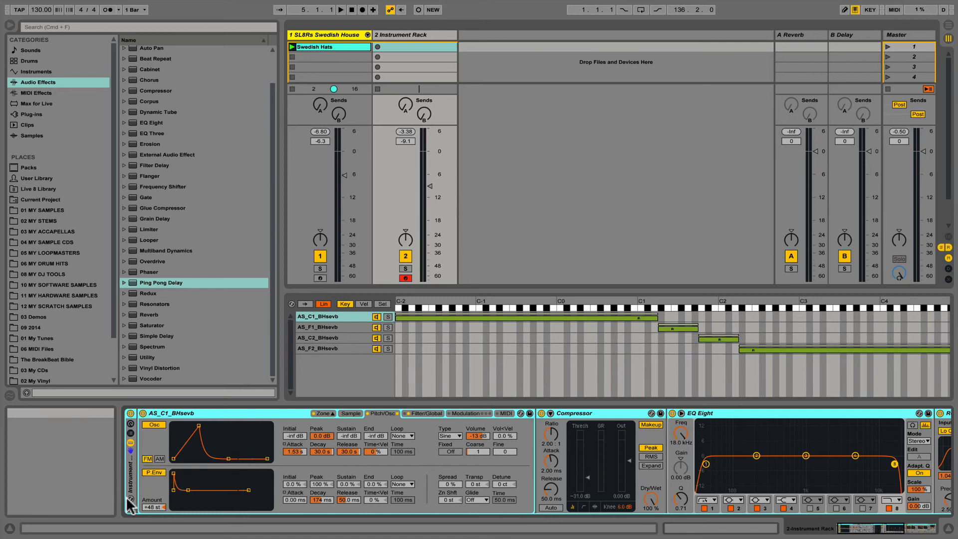
click(130, 423)
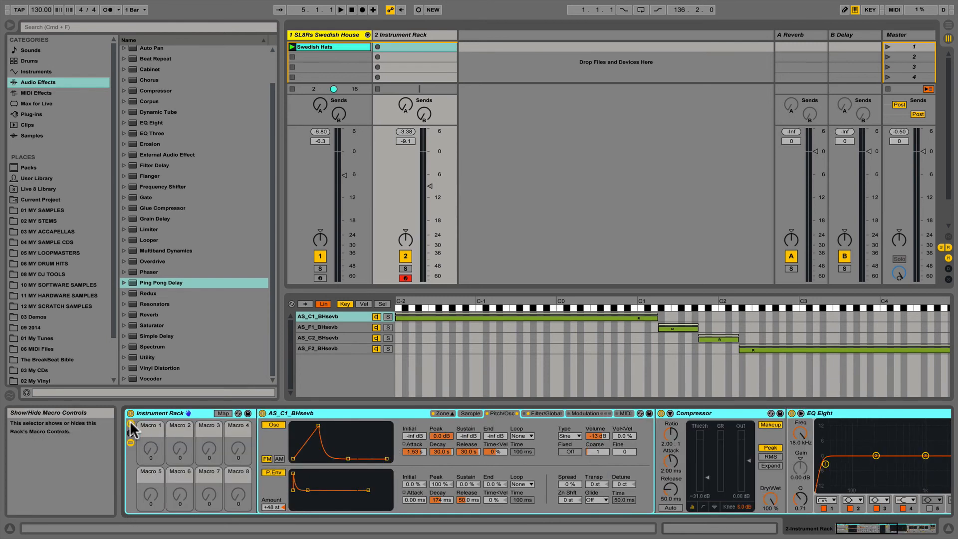
scroll(314, 448, left, 1)
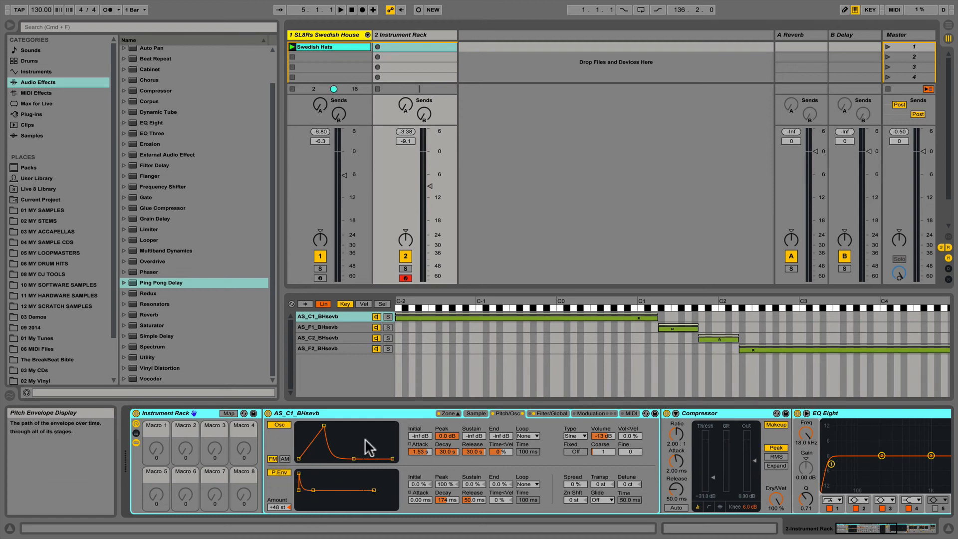
Map Sampler's filter envelope attack to the rack's first macro and set that macro to 726 ms
click(541, 412)
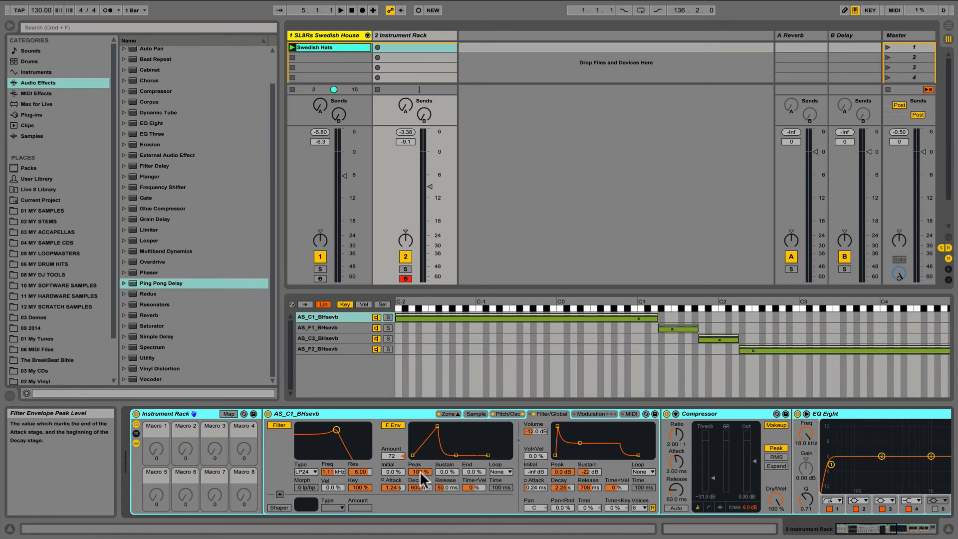
right_click(397, 484)
click(415, 421)
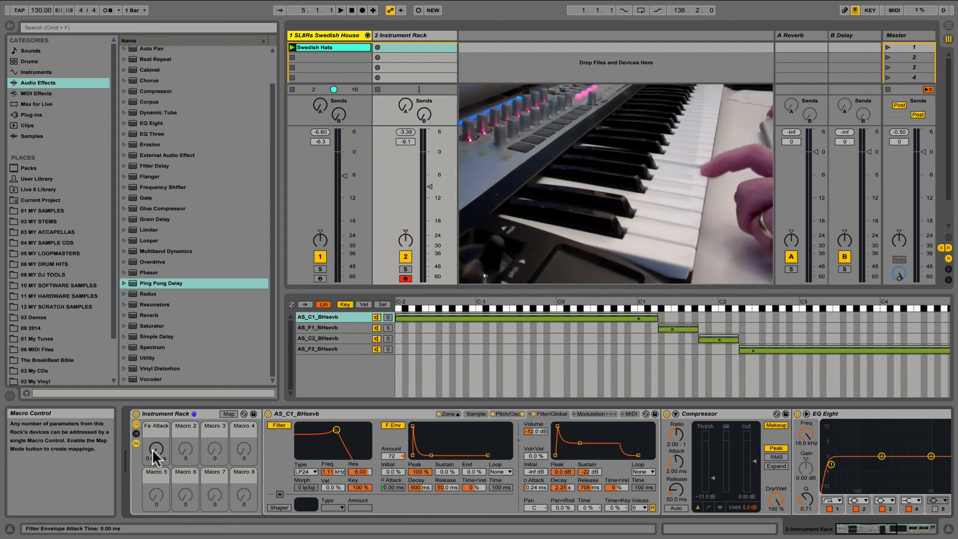
mouse_move(152, 449)
mouse_down()
mouse_move(152, 437)
mouse_move(153, 451)
mouse_up()
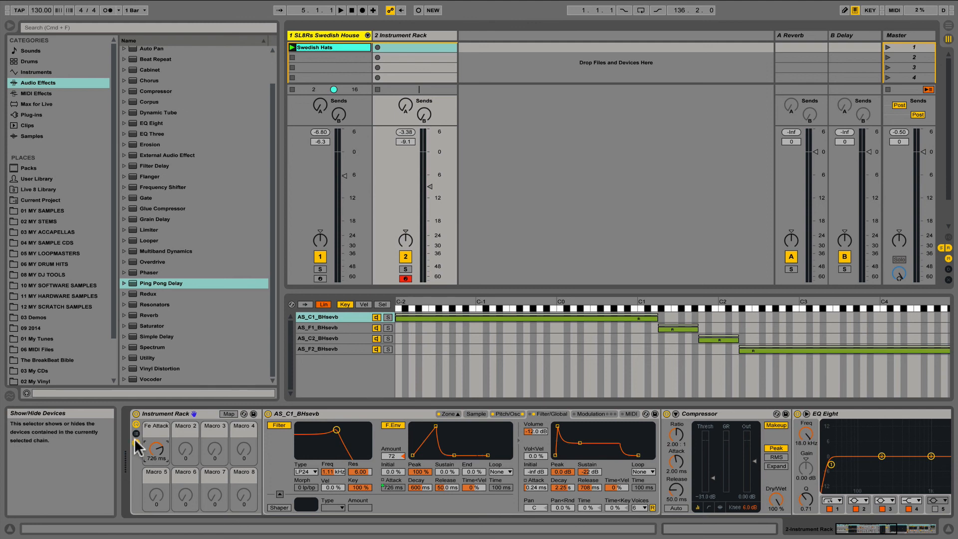
Save the Instrument Rack to the User Library as Aqua Instrument 01
click(165, 419)
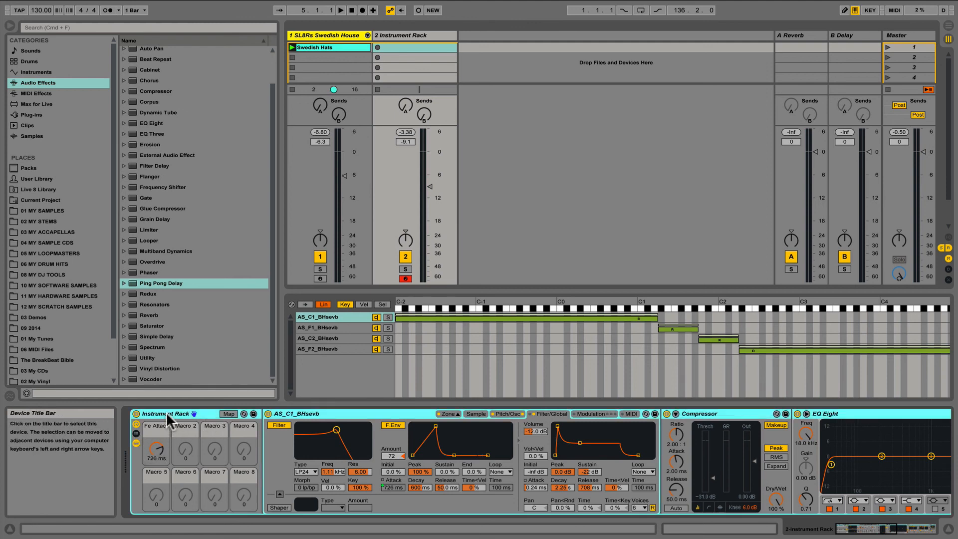
click(253, 413)
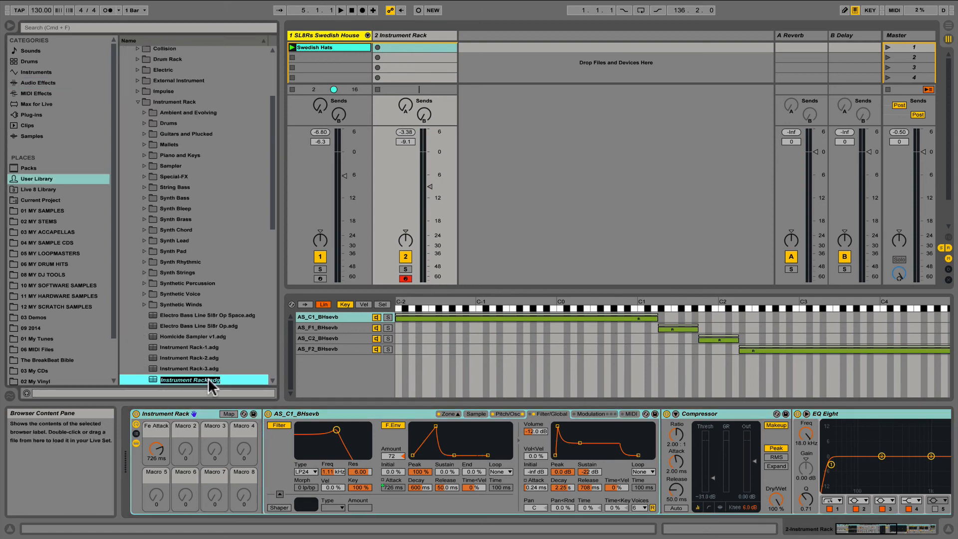
text(Aqua)
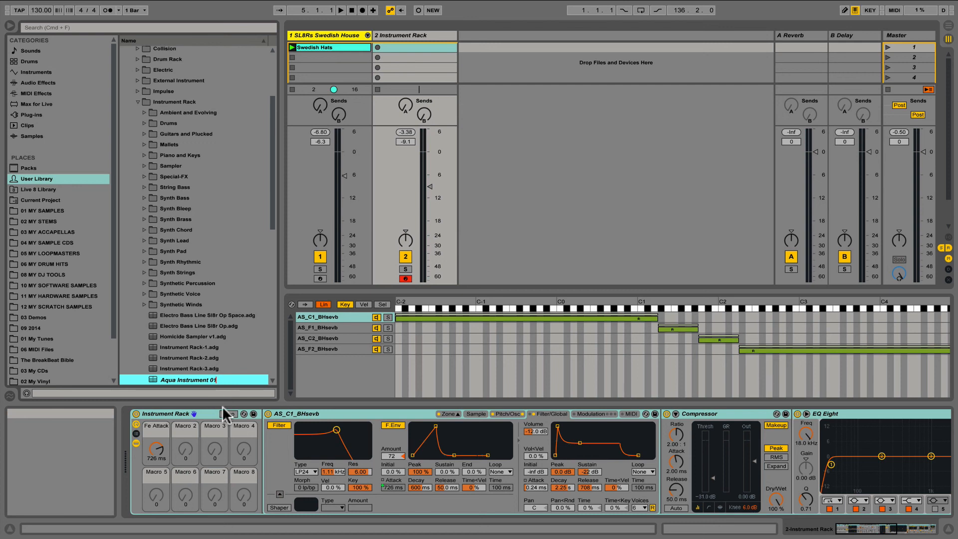
key(Return)
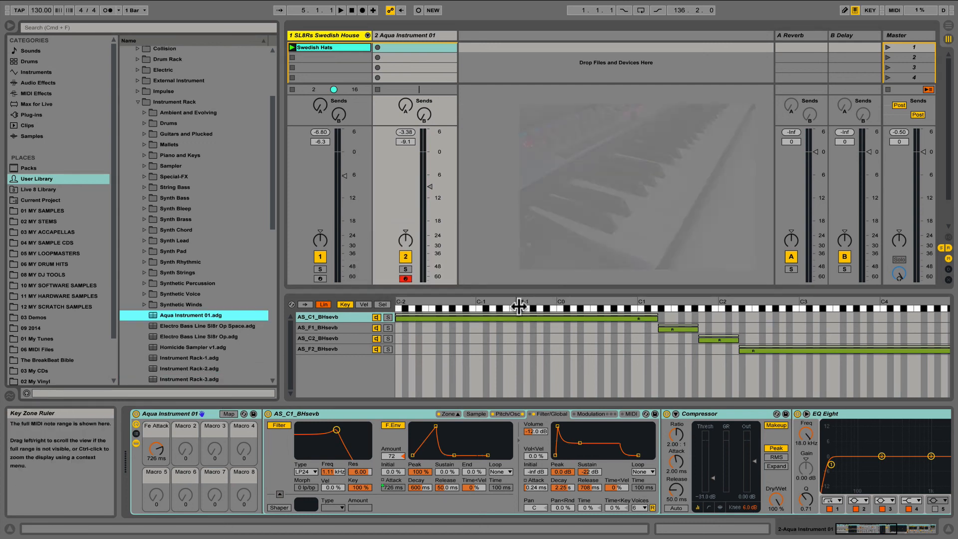
Load the saved Aqua Instrument 01 preset onto a new track and delete the original bass track
drag(180, 316, 490, 34)
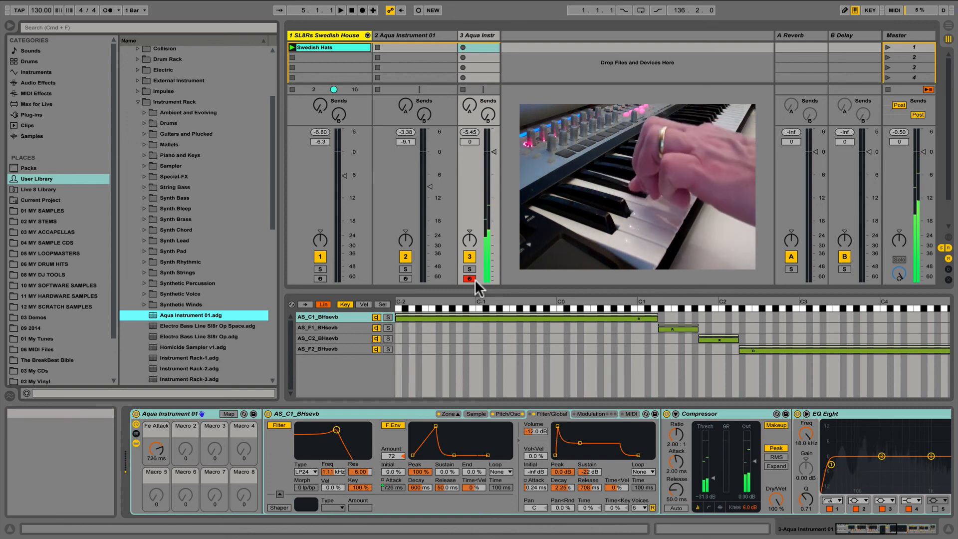
click(435, 34)
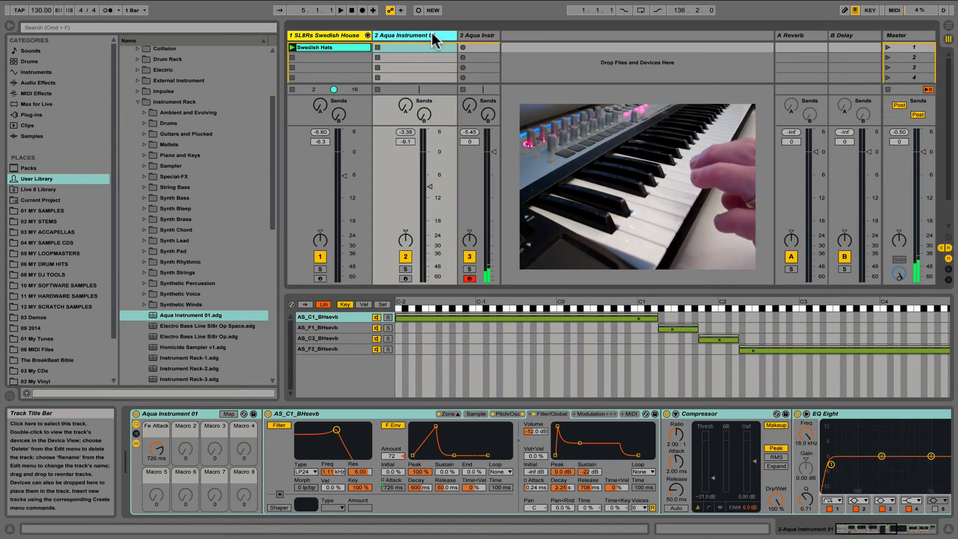
key(Delete)
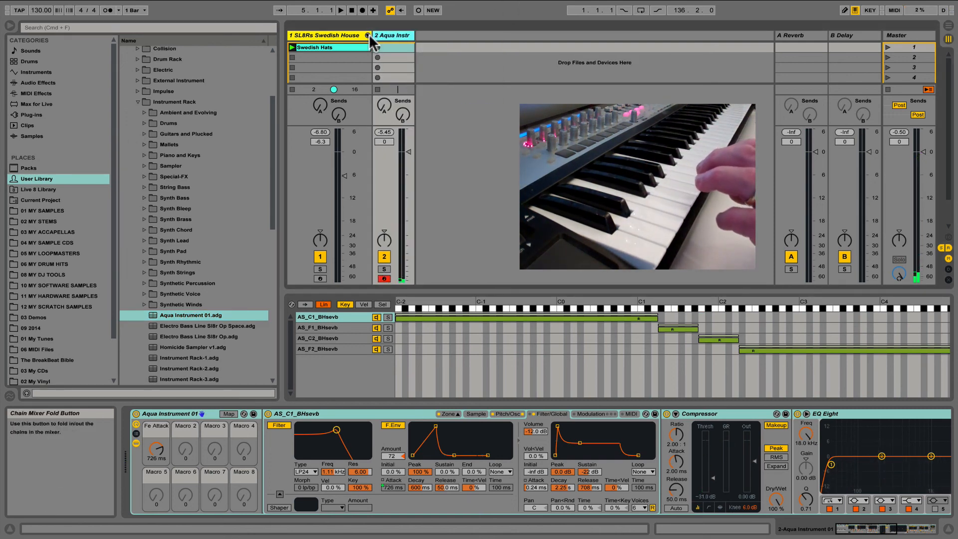
click(333, 415)
scroll(405, 452, right, 10)
scroll(464, 483, left, 10)
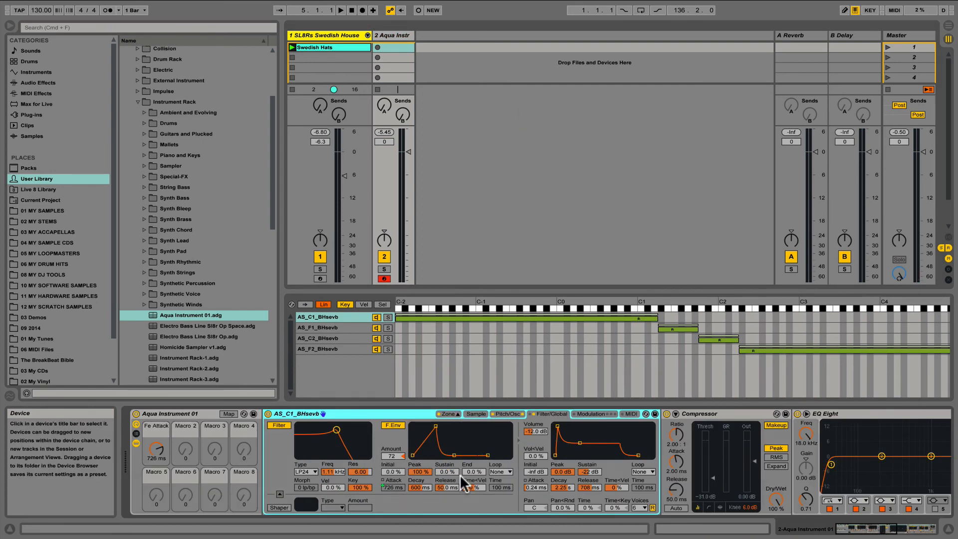